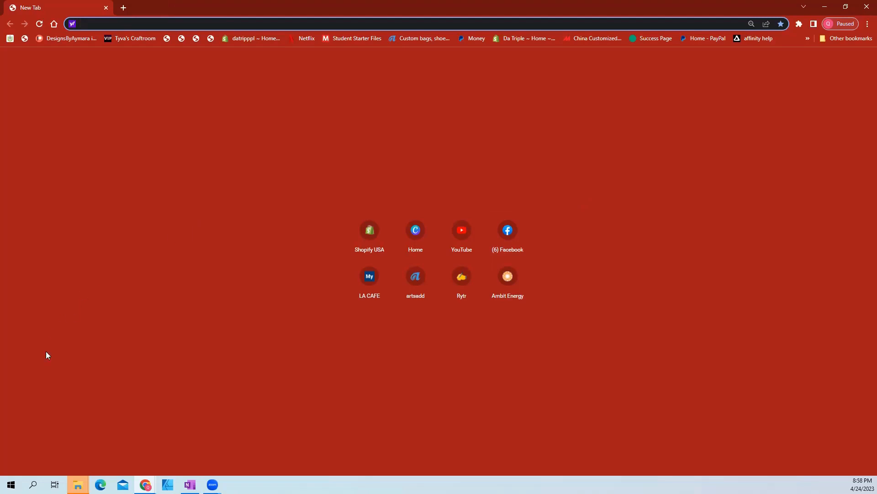
- Open the PDF "_ client copy social media animated flyer 3" from the 2023 Flyer folder in a new browser tab
click(77, 485)
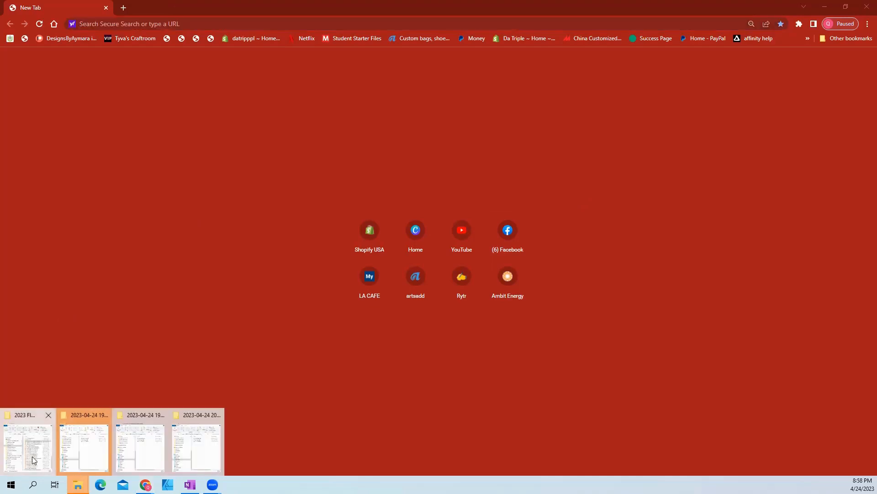
click(34, 459)
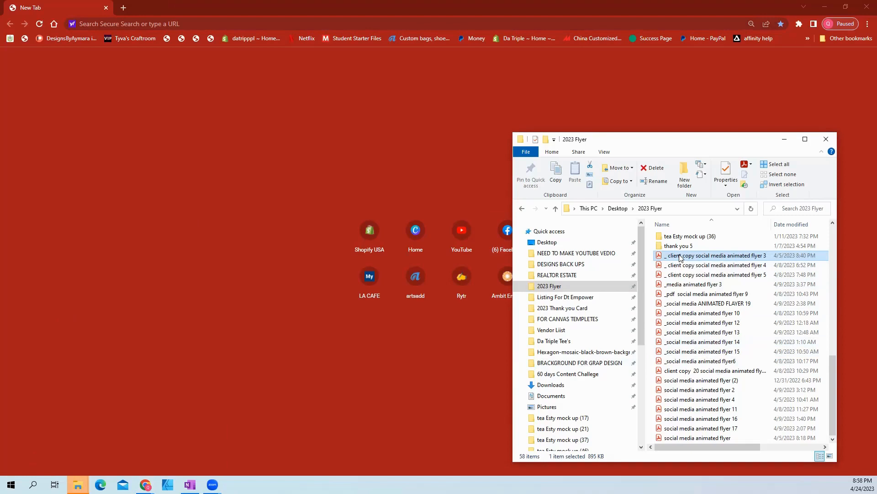
drag(681, 258, 151, 8)
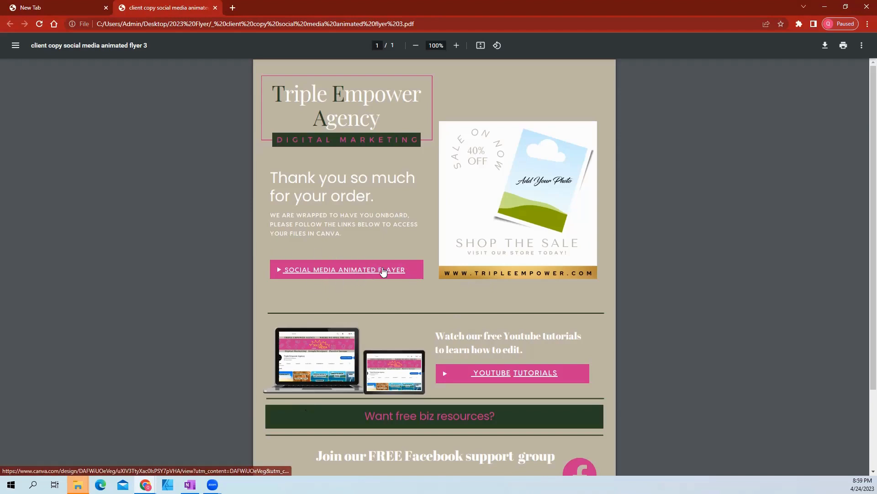
- Look over the thank-you PDF, follow its Social Media Animated Flayer link and start a design from the shared Canva template
scroll(623, 299, down, 2)
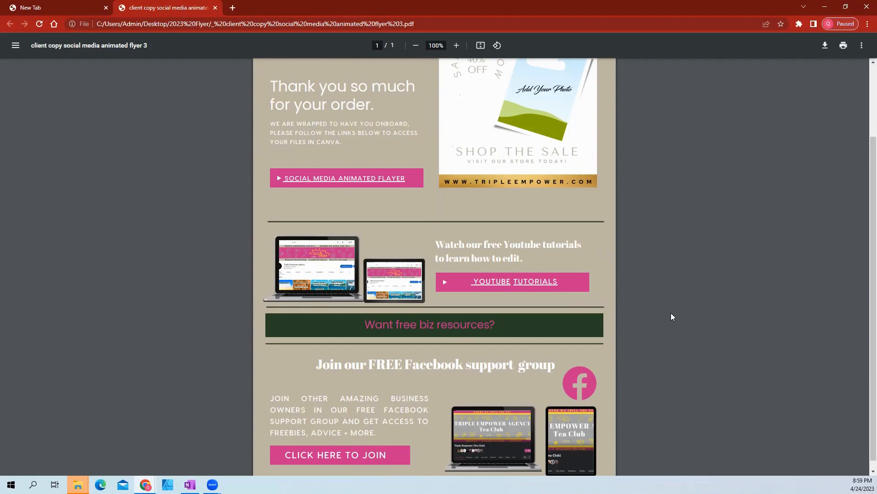
scroll(671, 313, down, 1)
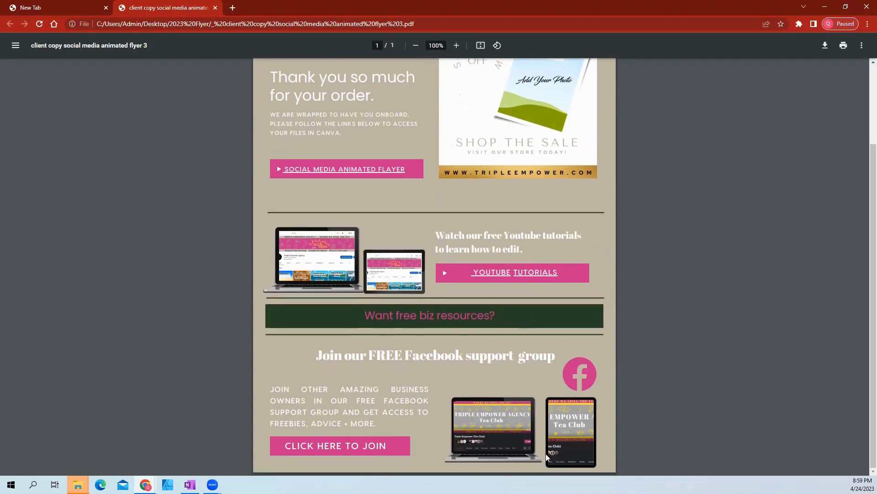
scroll(615, 314, up, 3)
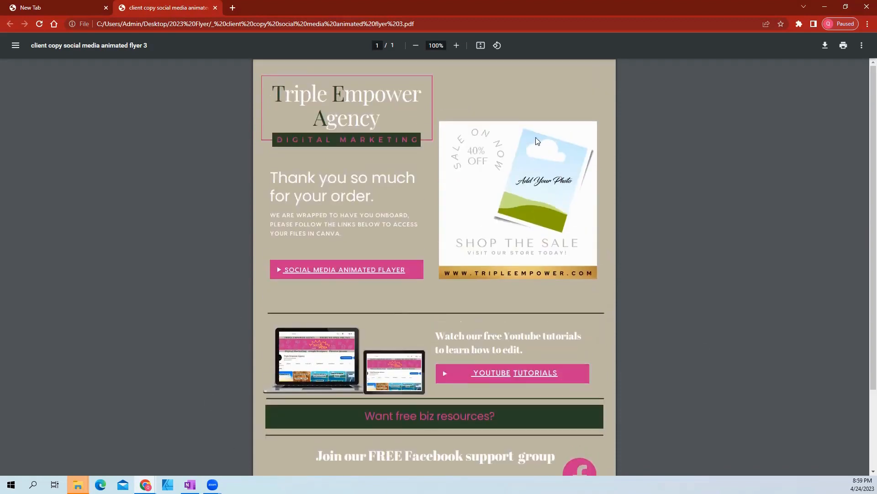
click(341, 274)
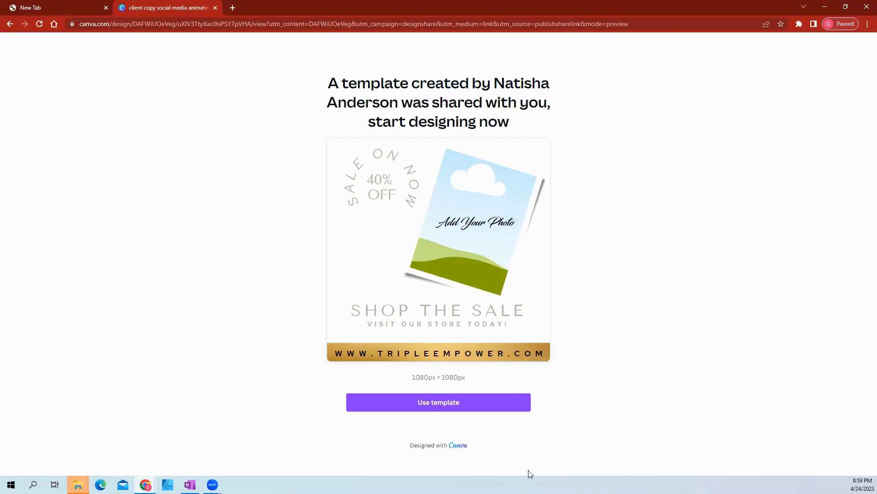
click(437, 407)
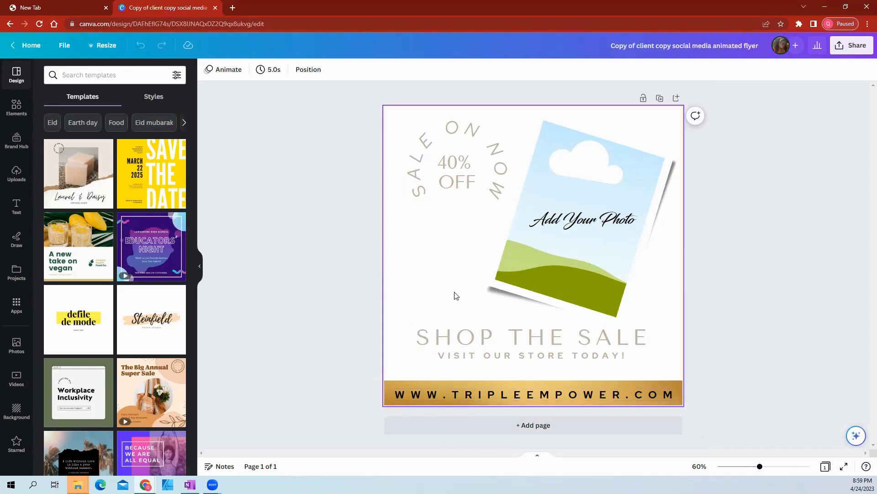
- Delete the "Add Your Photo" text from the photo frame
click(581, 223)
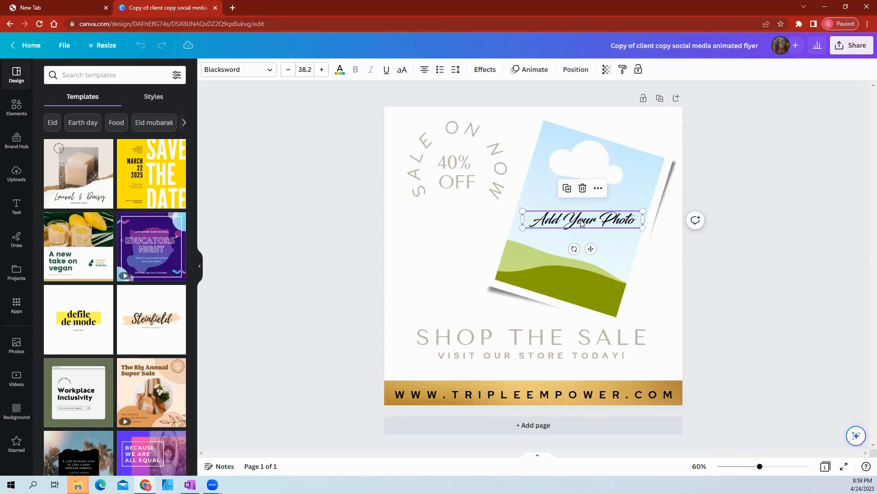
click(583, 189)
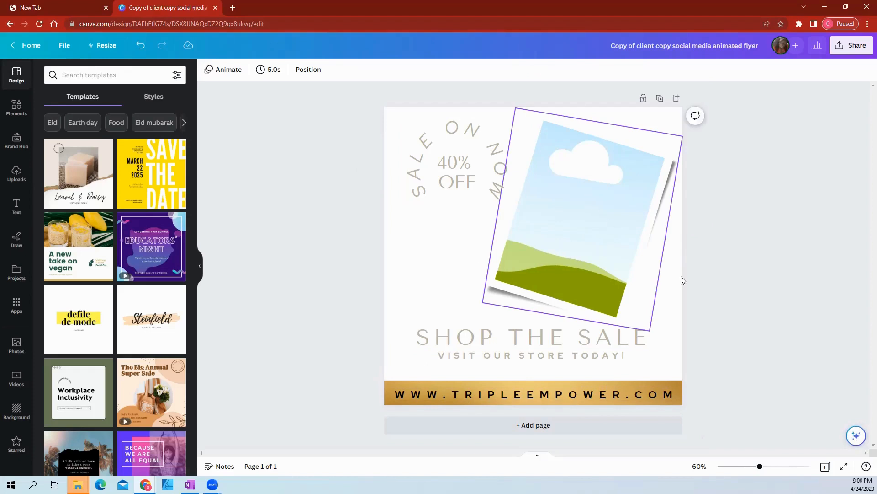
- Change the flyer's background to the coral colour of the Da Triple brand palette
click(393, 248)
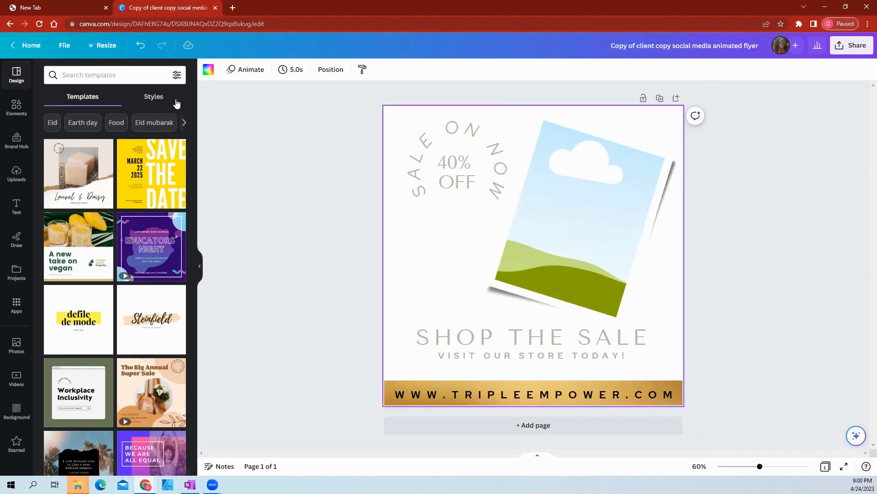
click(209, 69)
click(74, 198)
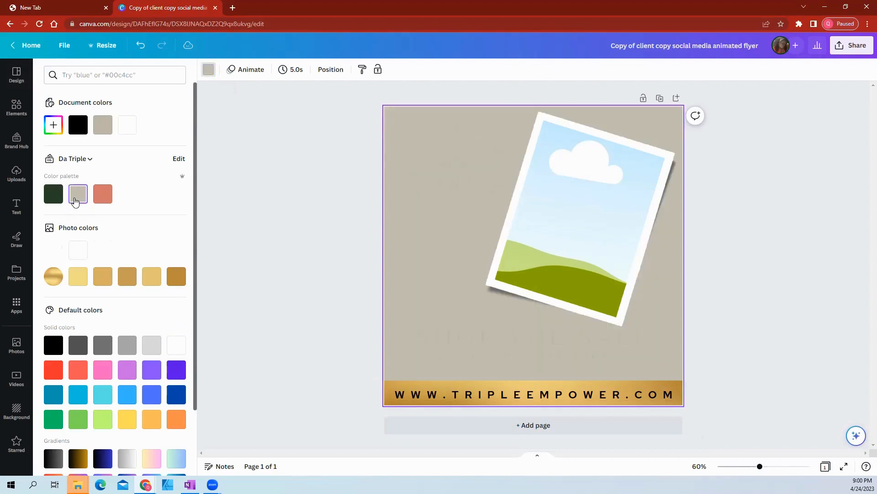
click(103, 194)
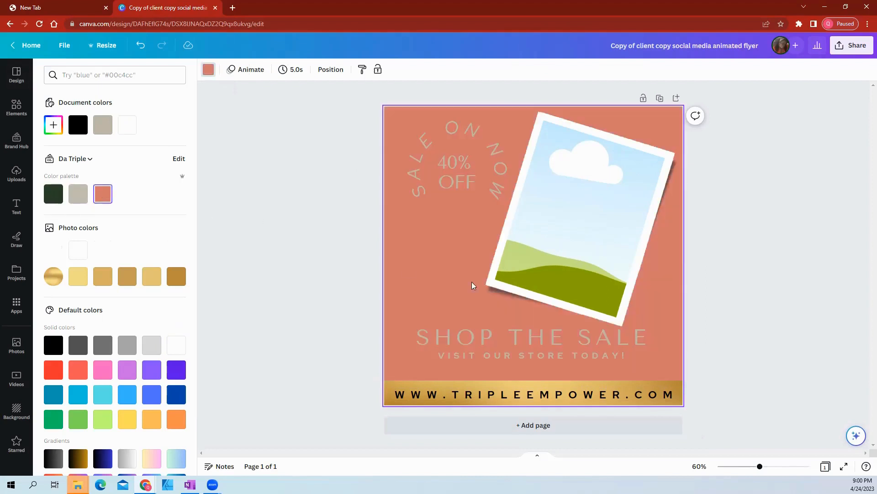
click(809, 307)
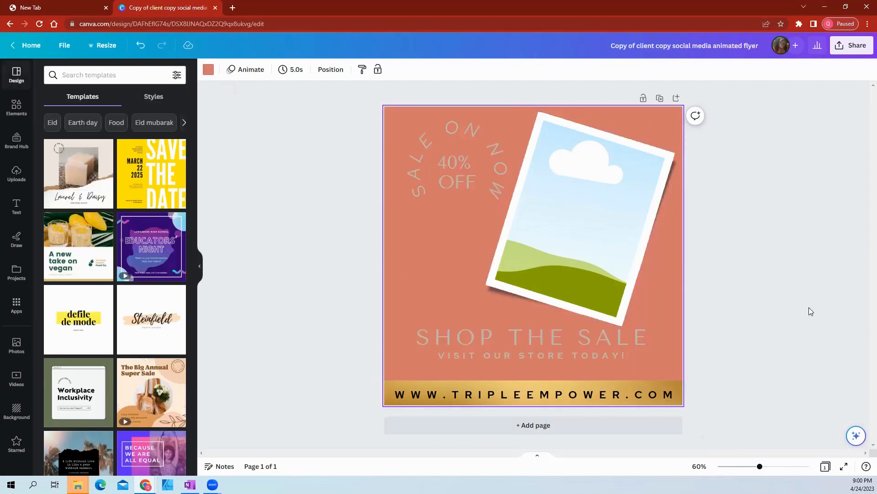
- Resize the gold banner behind the website address to about 1,145 wide and 97 high
click(521, 389)
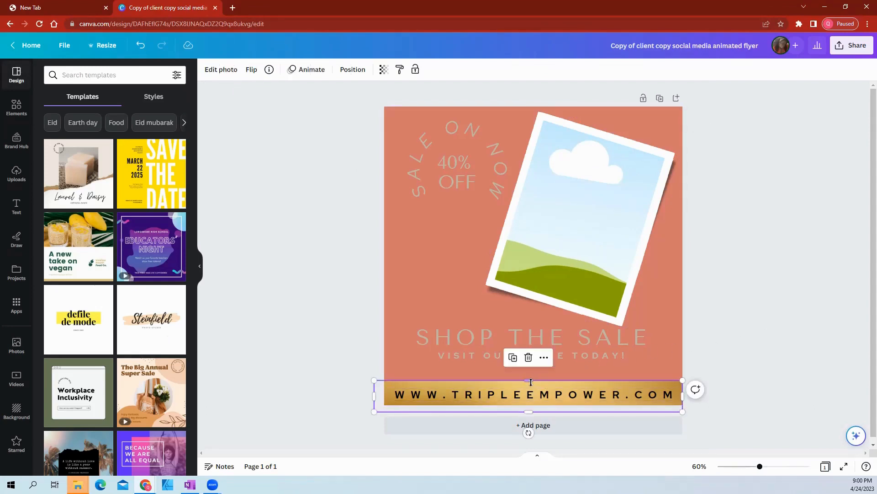
mouse_move(529, 380)
mouse_down()
mouse_move(529, 260)
mouse_move(529, 380)
mouse_up()
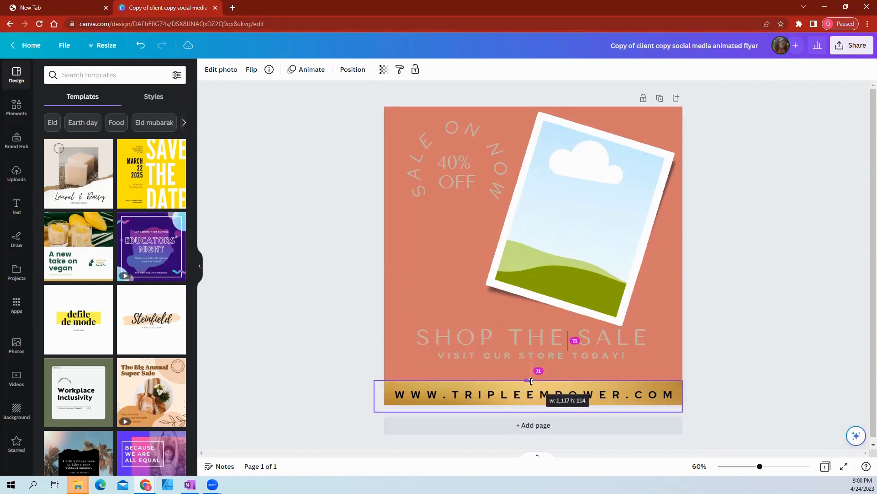
drag(683, 396, 755, 405)
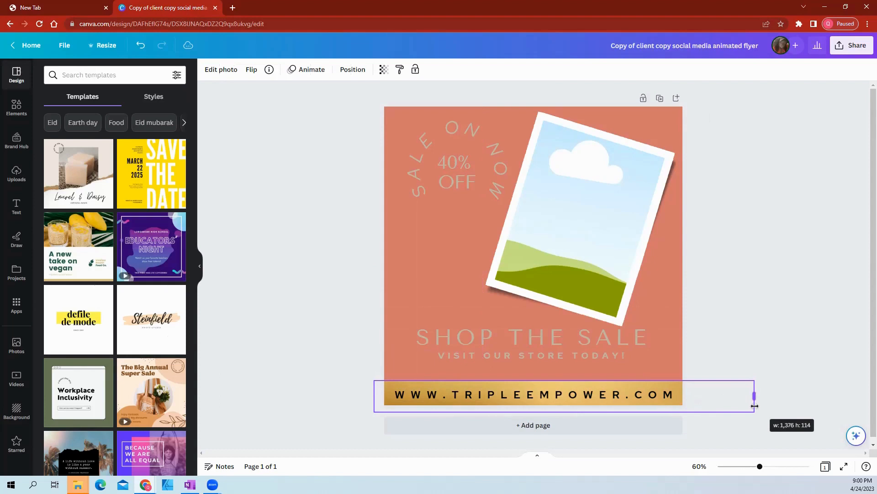
drag(754, 405, 691, 401)
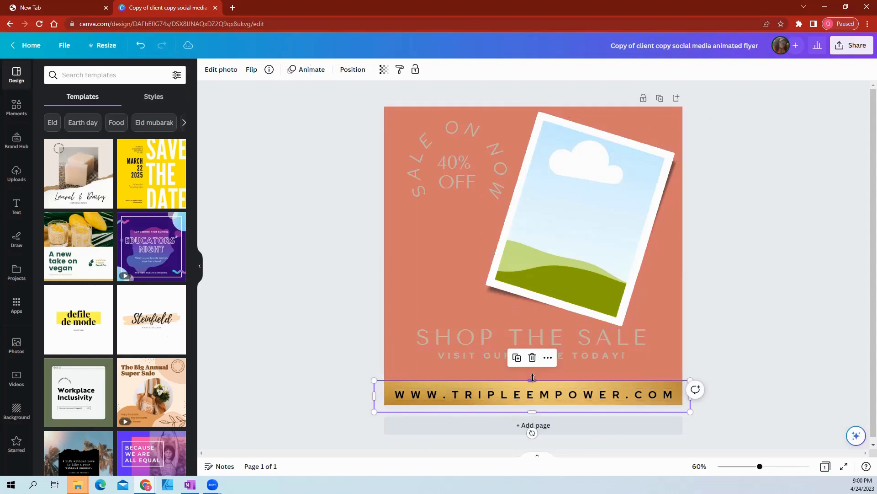
drag(533, 379, 531, 382)
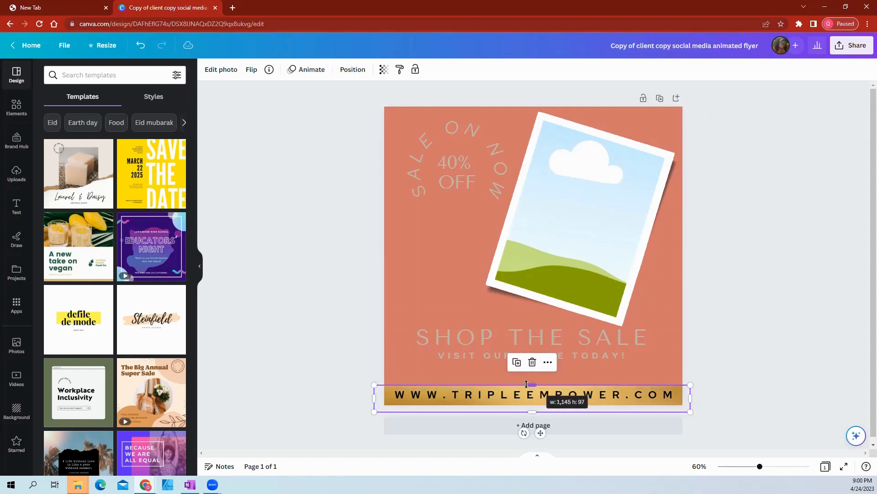
click(455, 389)
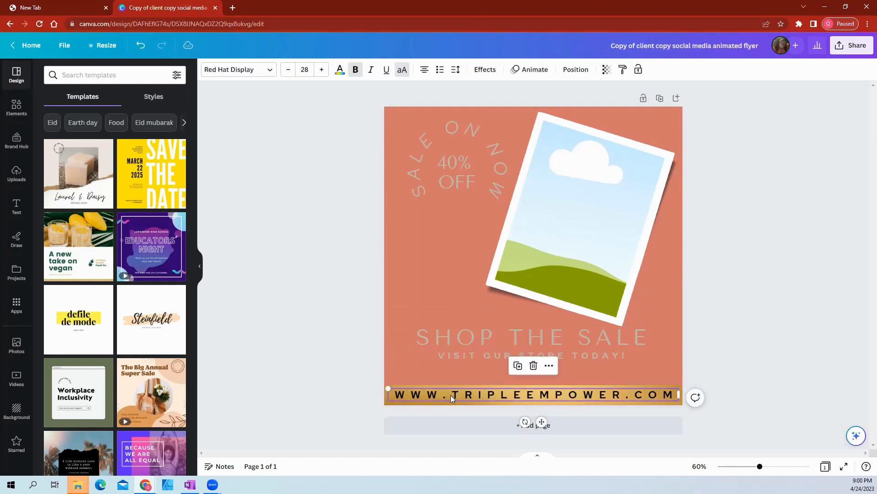
click(451, 395)
drag(452, 395, 617, 393)
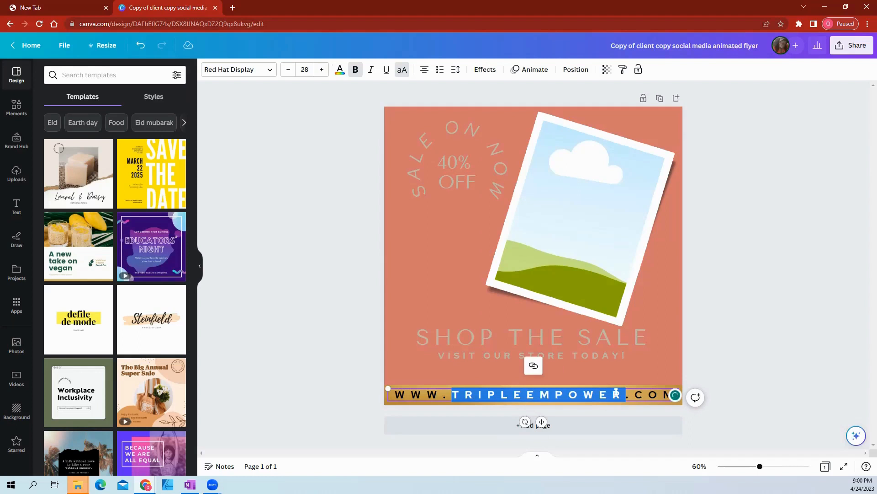
text(TRIPLEEMPO)
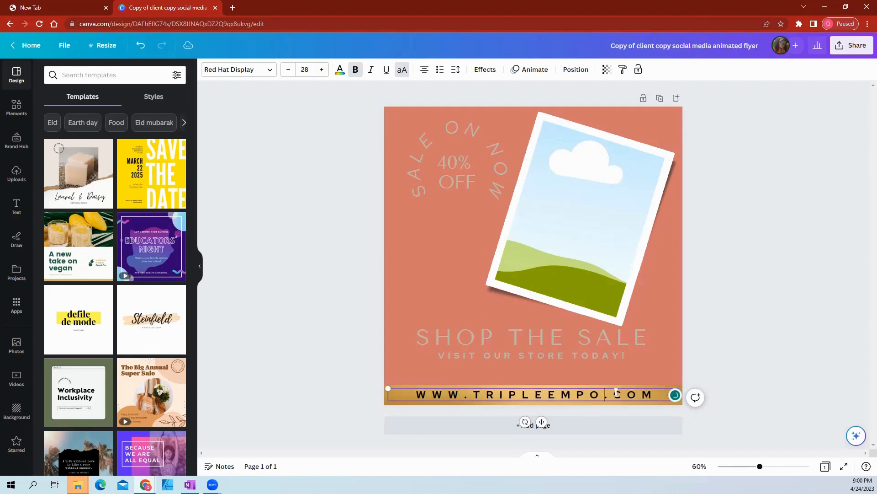
text(WER)
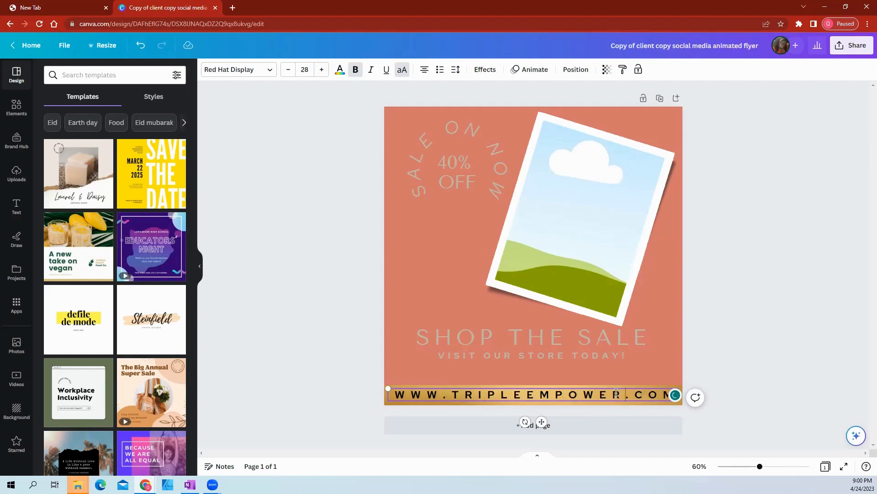
click(707, 305)
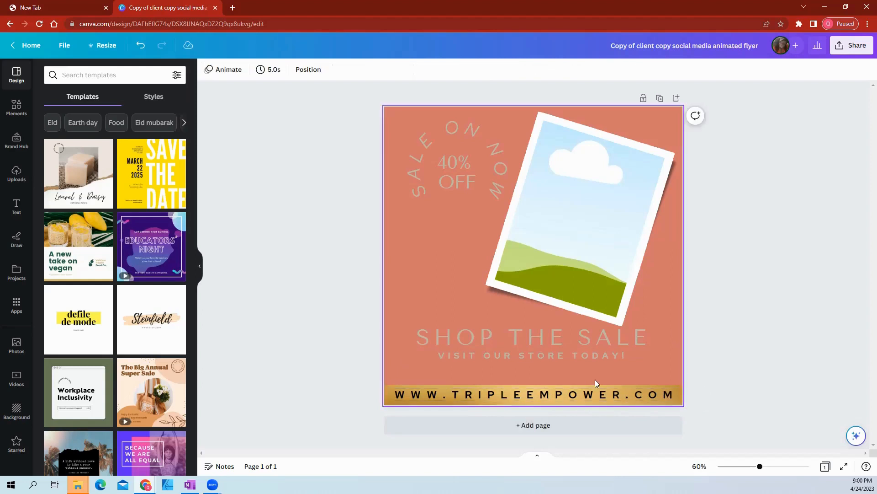
- Set the letter spacing of the website address text to 626
click(511, 398)
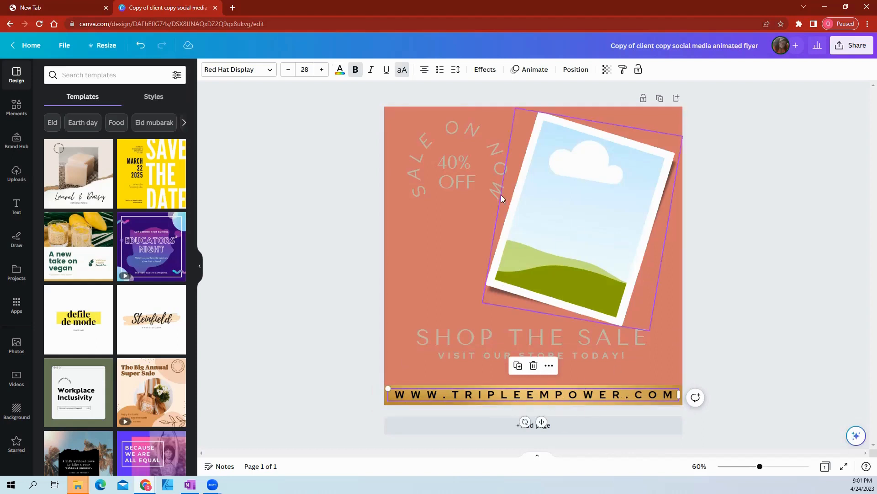
click(456, 71)
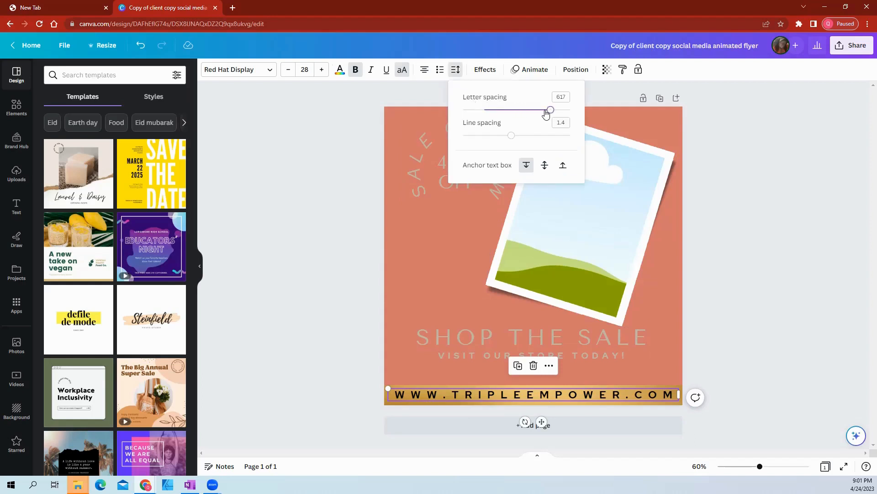
mouse_move(549, 112)
mouse_down()
mouse_move(471, 111)
mouse_move(450, 121)
mouse_move(469, 111)
mouse_move(572, 111)
mouse_move(552, 114)
mouse_up()
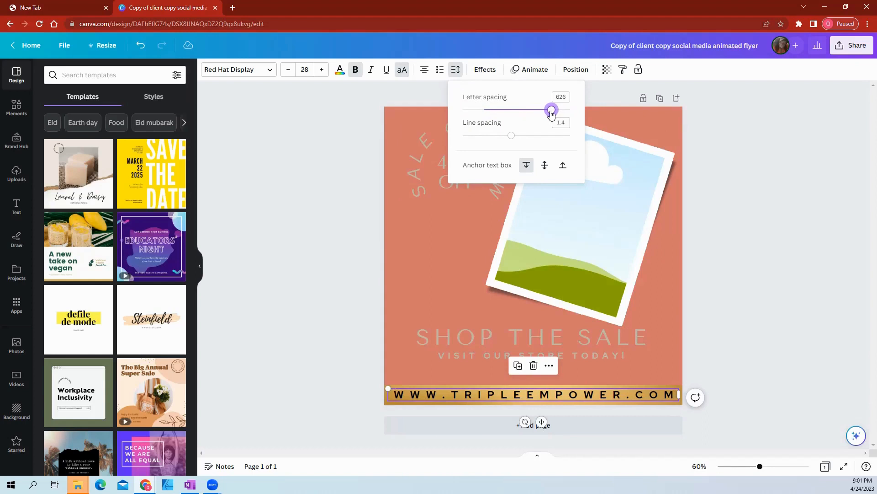
click(781, 206)
click(780, 207)
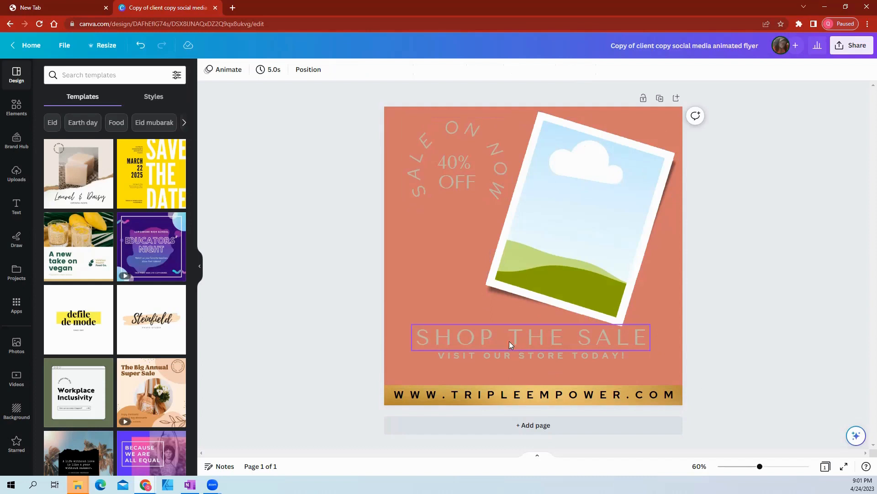
- Narrow the "VISIT OUR STORE TODAY!" text box to fit its text and centre it under "SHOP THE SALE"
click(510, 355)
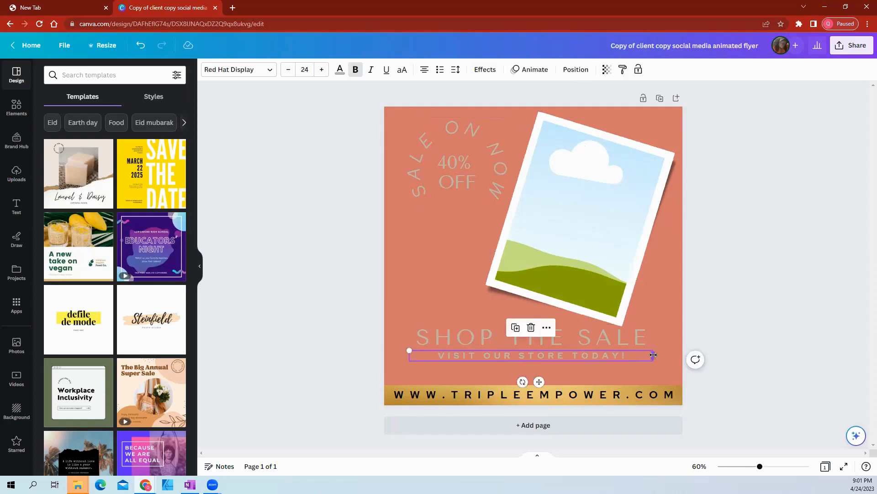
drag(653, 356, 604, 356)
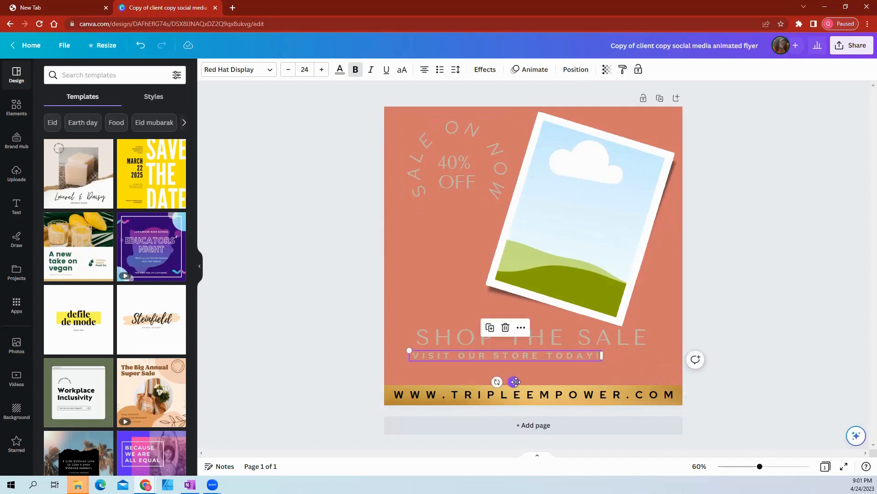
drag(530, 382, 537, 382)
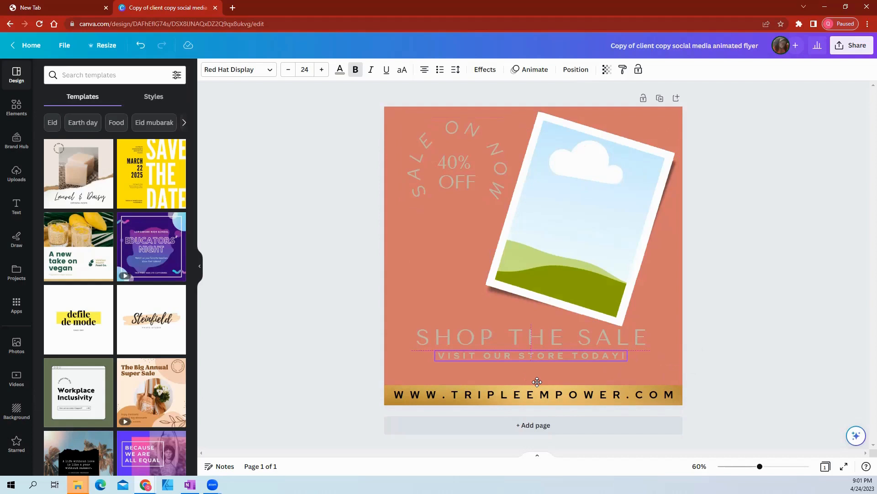
drag(537, 382, 537, 382)
- Move "VISIT OUR STORE TODAY!" up closer to the "SHOP THE SALE" heading and centre it horizontally on the page
click(471, 337)
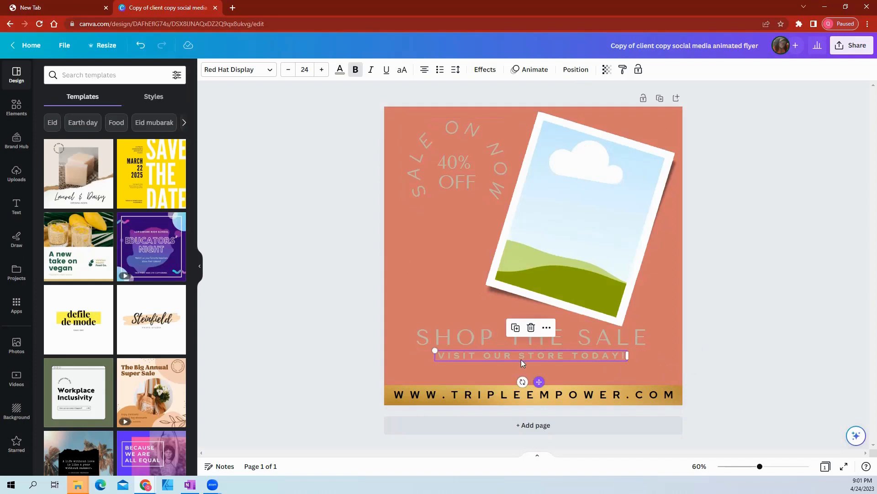
click(552, 358)
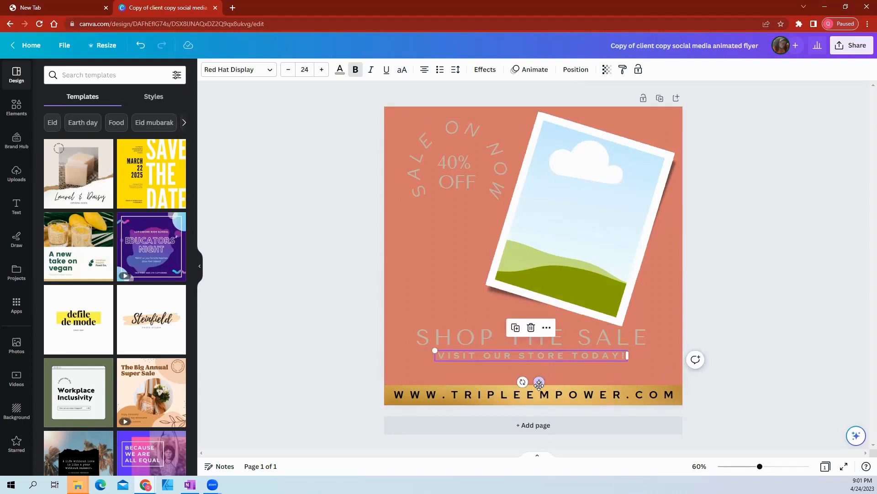
drag(540, 381, 540, 381)
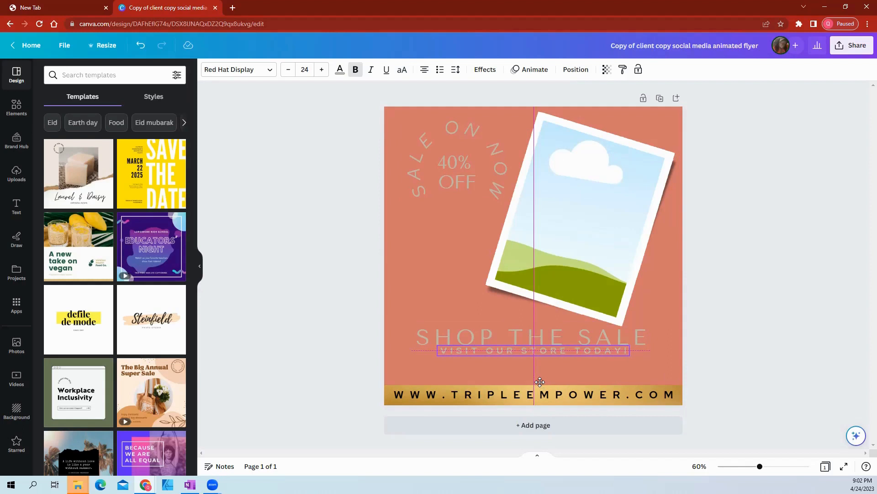
drag(540, 382, 540, 382)
click(808, 280)
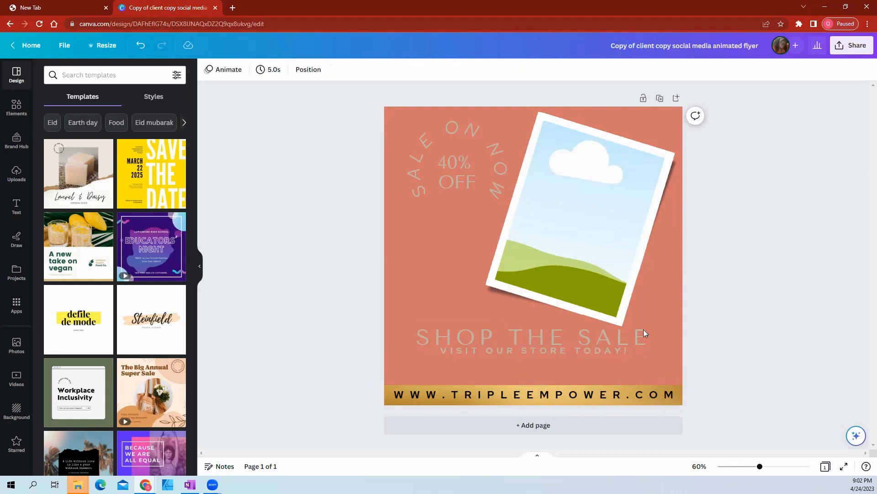
- Centre the "SHOP THE SALE" heading horizontally on the page, keeping it just above "VISIT OUR STORE TODAY!"
click(536, 338)
drag(536, 337, 535, 334)
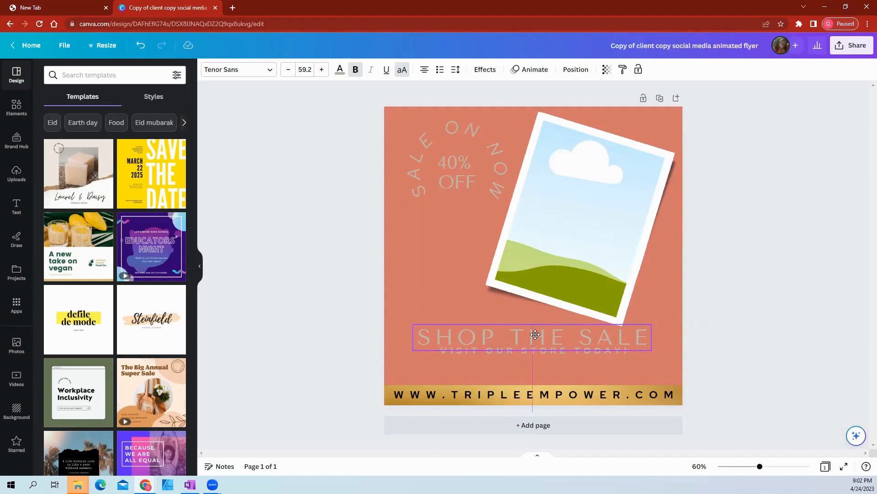
drag(535, 334, 538, 334)
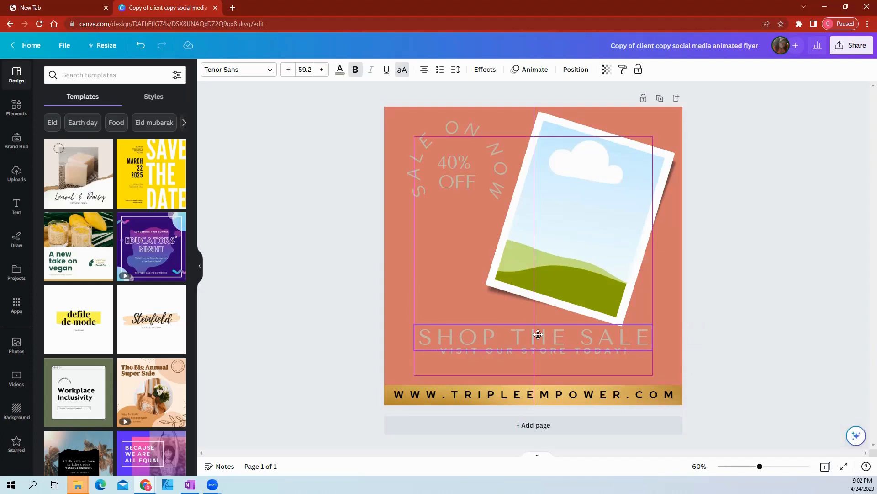
drag(538, 334, 540, 336)
click(796, 245)
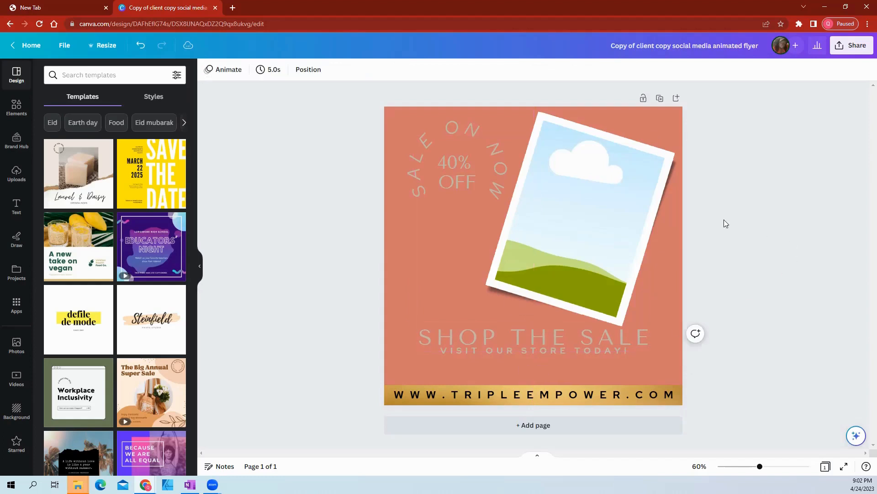
- Try Agrandir Black on the "SHOP THE SALE" heading and settle on the Abril Fatface font
click(432, 337)
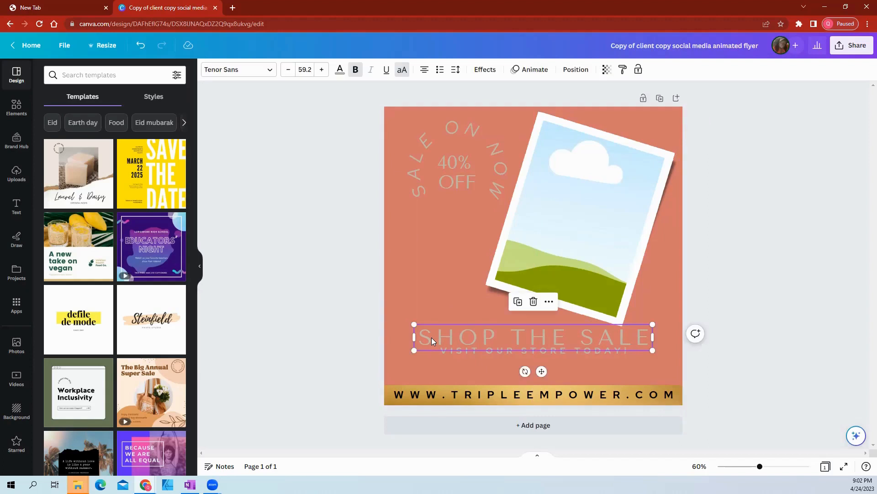
click(251, 70)
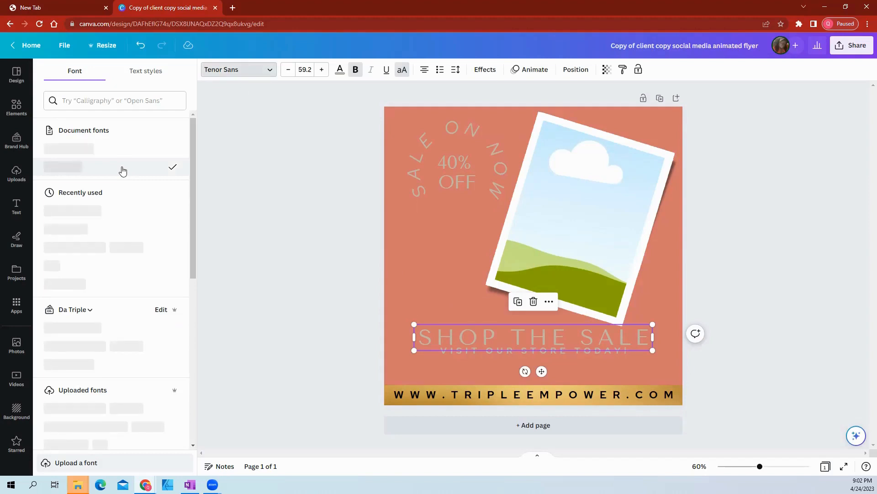
click(271, 71)
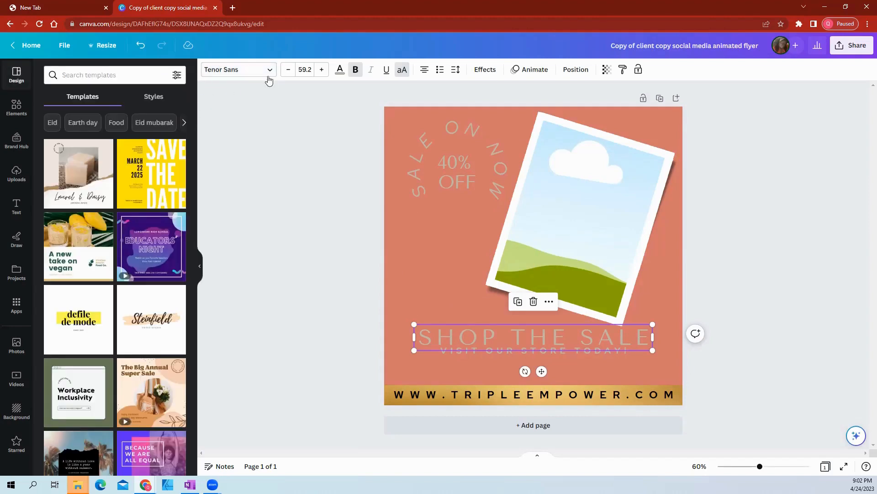
click(270, 78)
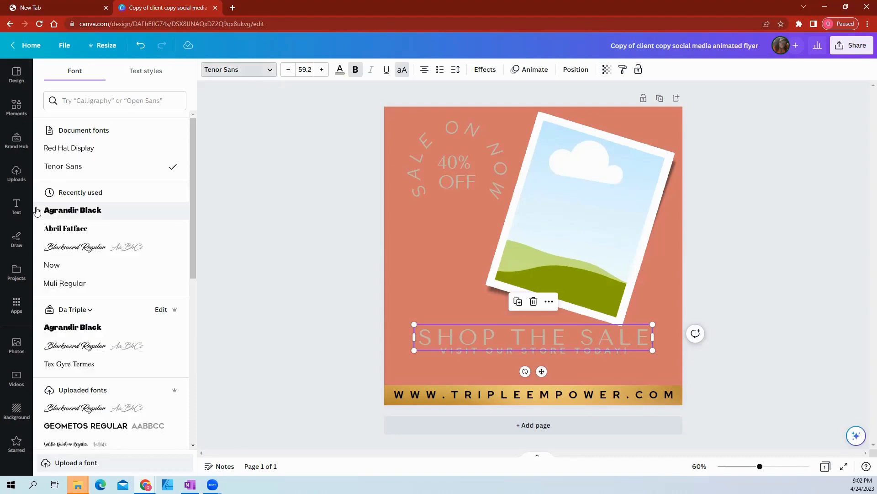
click(115, 209)
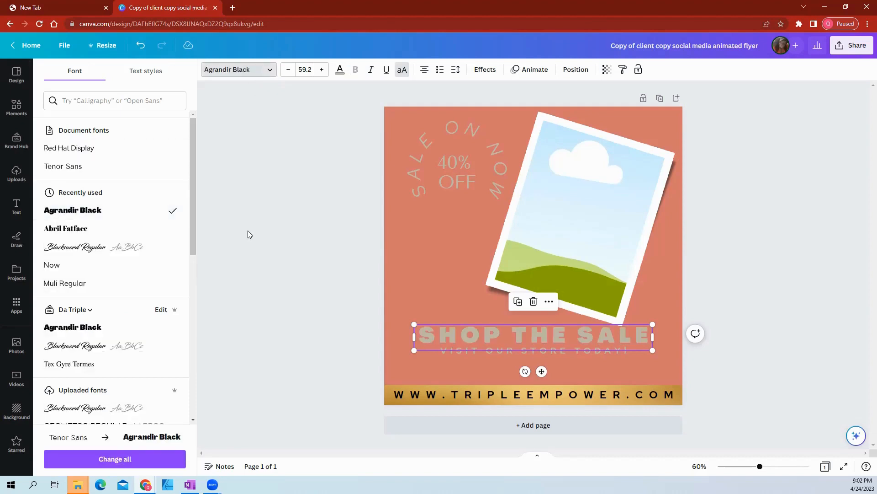
click(85, 235)
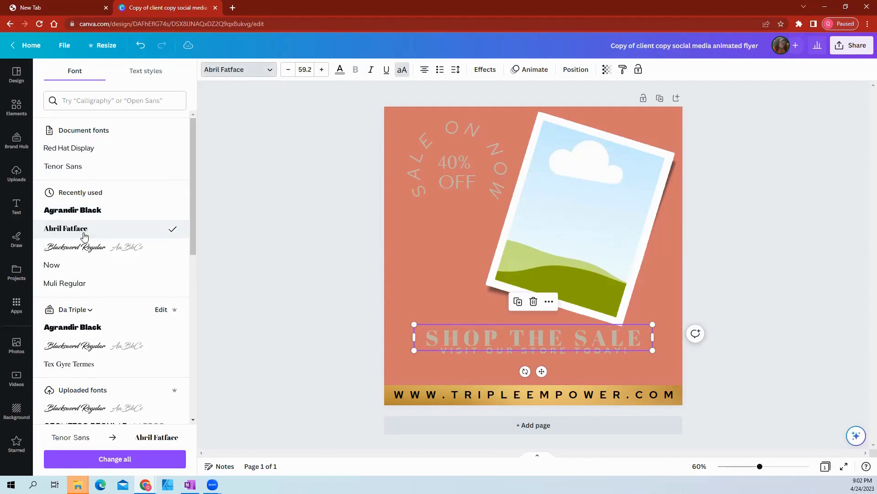
click(310, 279)
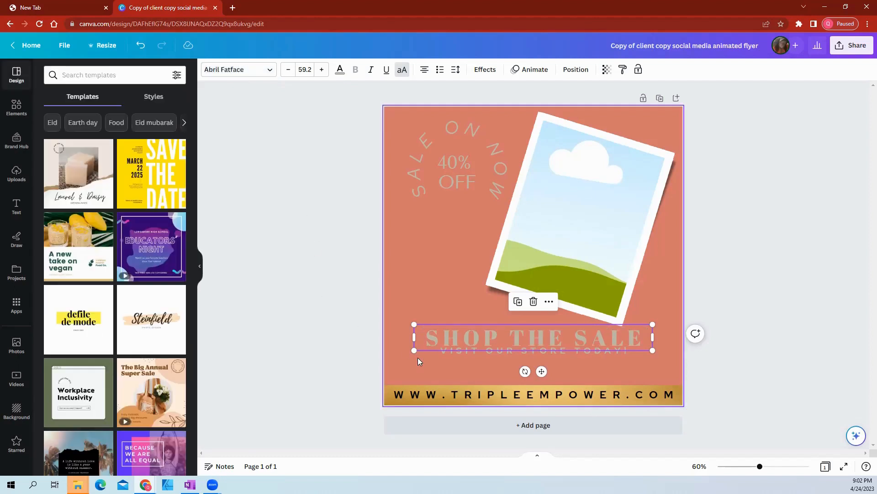
click(417, 357)
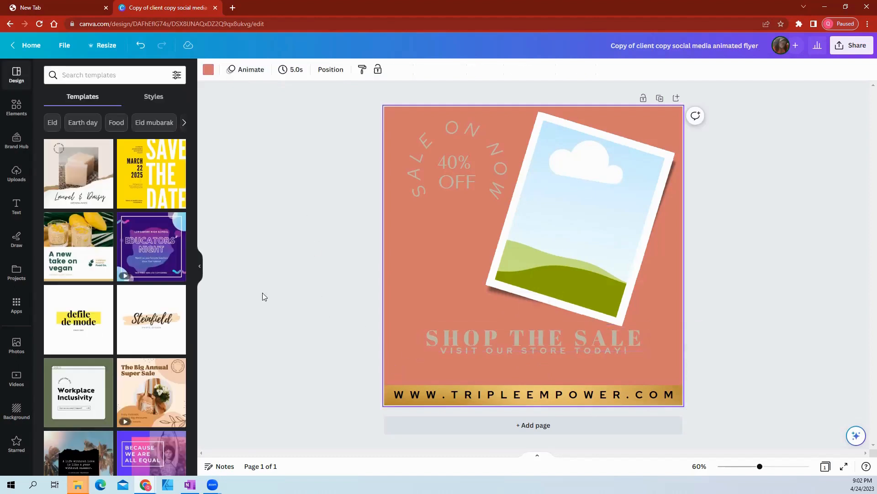
click(236, 346)
- Examine the grouped "SALE ON NOW" and "40% OFF" text, checking how each part can be edited and ungrouped
click(429, 147)
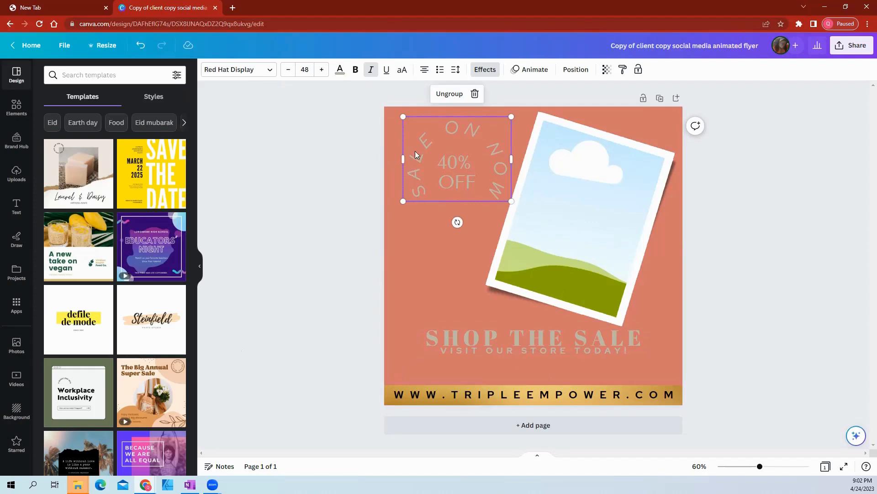
double_click(465, 153)
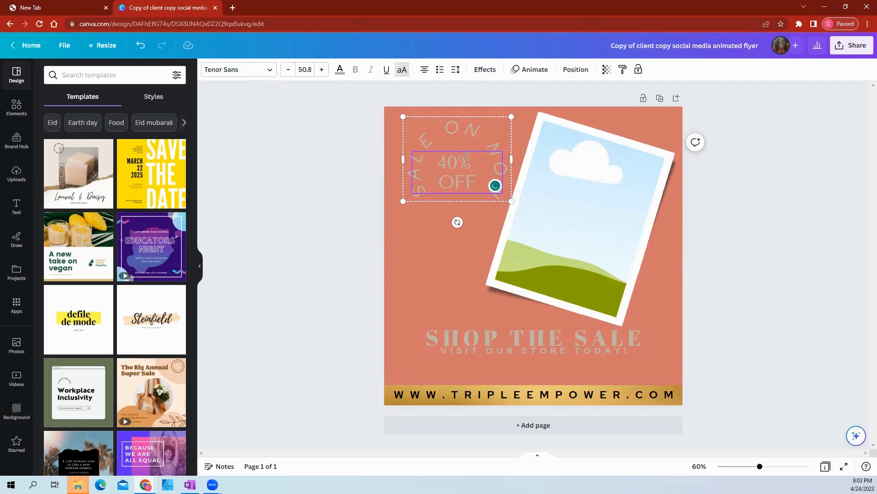
click(434, 134)
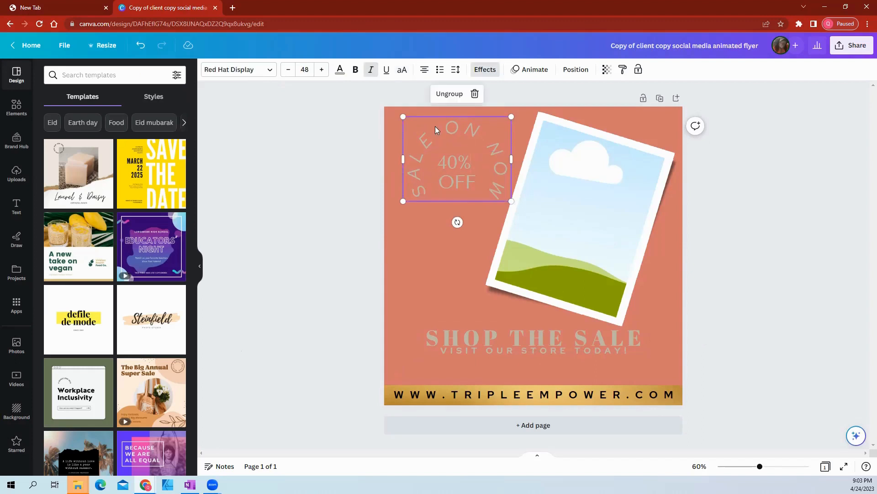
double_click(435, 126)
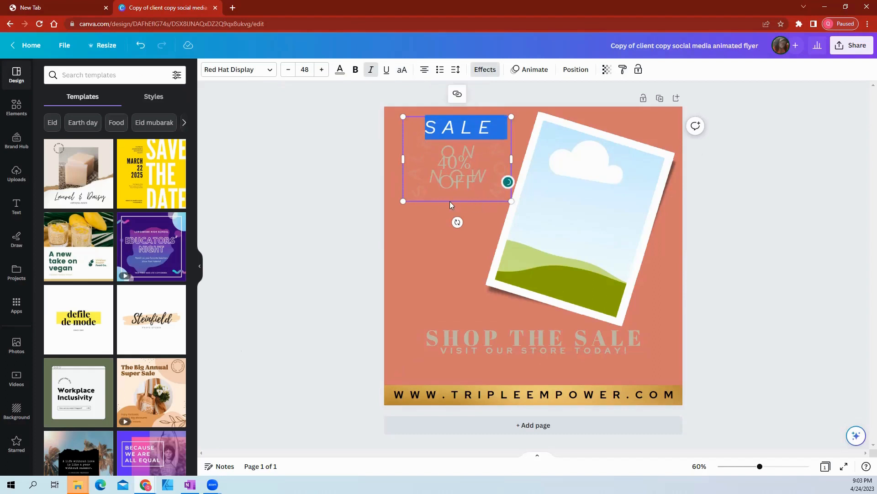
click(363, 184)
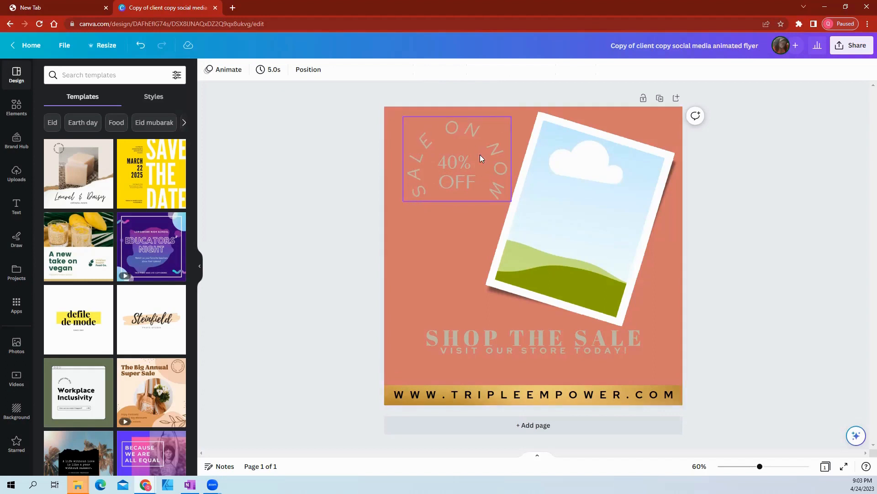
right_click(413, 172)
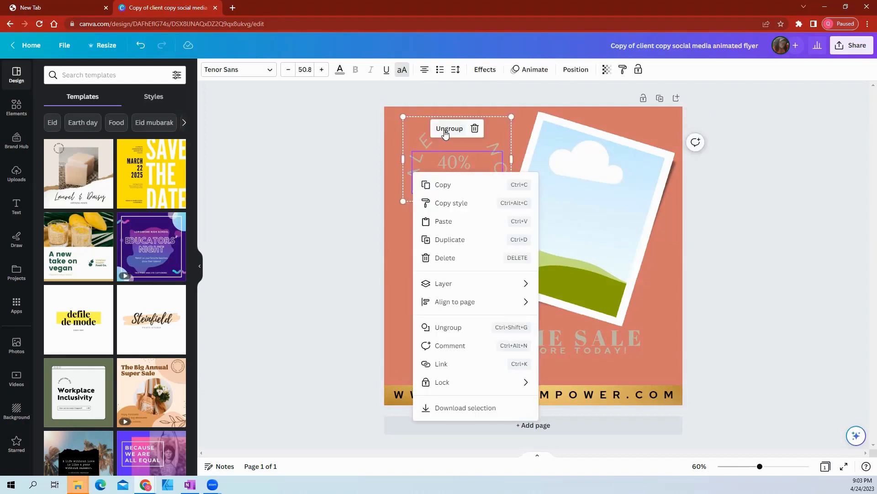
click(365, 160)
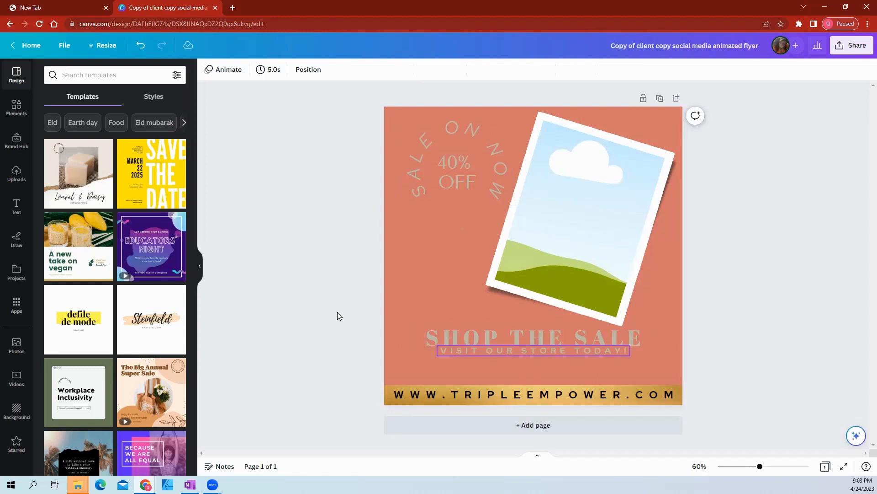
- Group the "SHOP THE SALE" heading with the "VISIT OUR STORE TODAY!" line
drag(368, 326, 474, 358)
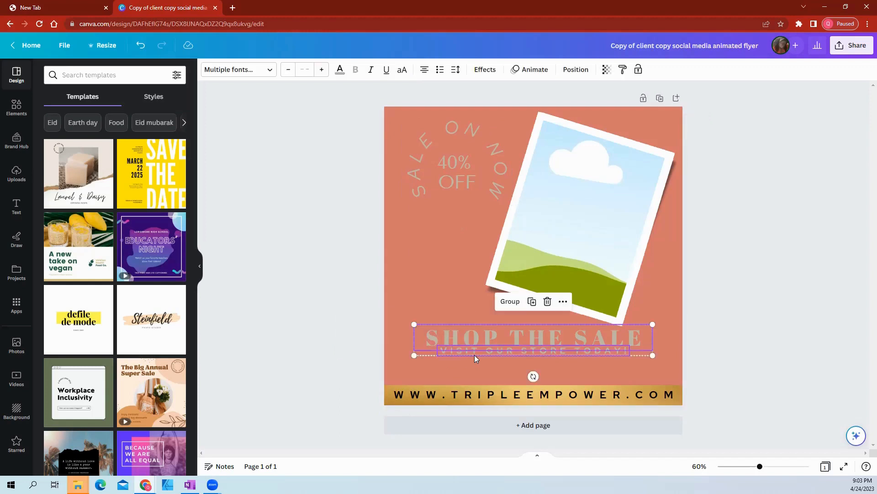
click(380, 329)
drag(337, 286, 465, 368)
click(507, 301)
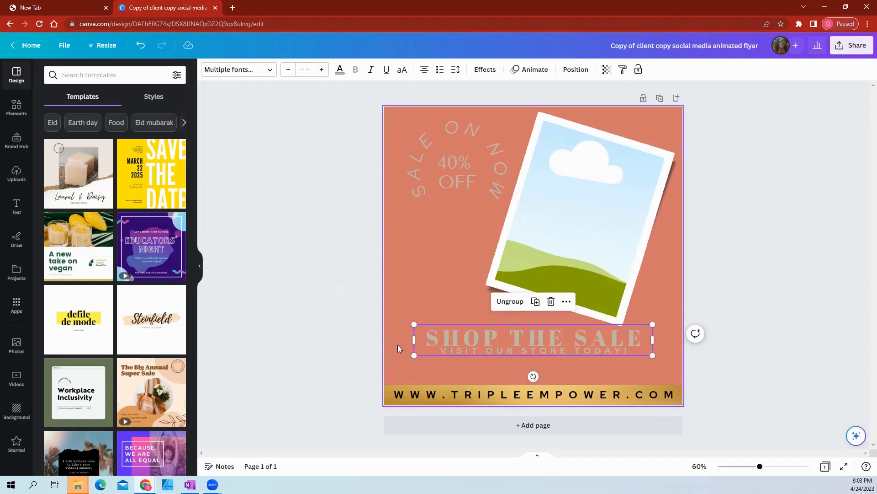
- Move the grouped "SHOP THE SALE" text down to just above the gold website bar, keeping it centred
mouse_move(415, 323)
mouse_down()
mouse_move(474, 336)
mouse_move(402, 318)
mouse_move(487, 336)
mouse_move(431, 334)
mouse_move(413, 324)
mouse_up()
drag(511, 343, 498, 360)
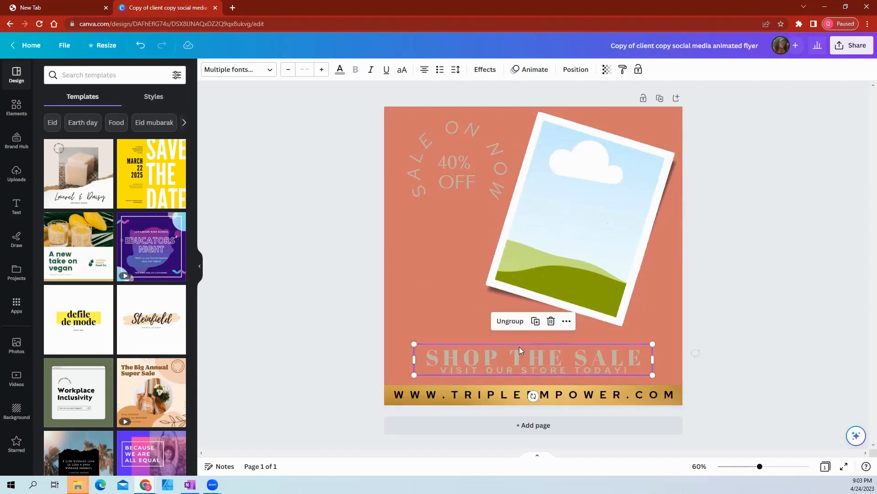
click(750, 283)
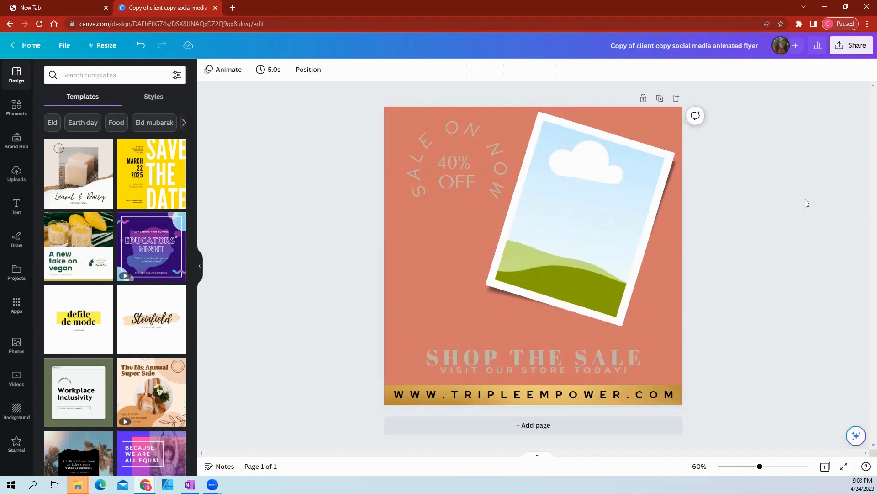
- Fill the tilted photo frame from the uploads, trying the black-and-gold mini dress and settling on the gold draped dress with the grey marble backdrop
click(14, 175)
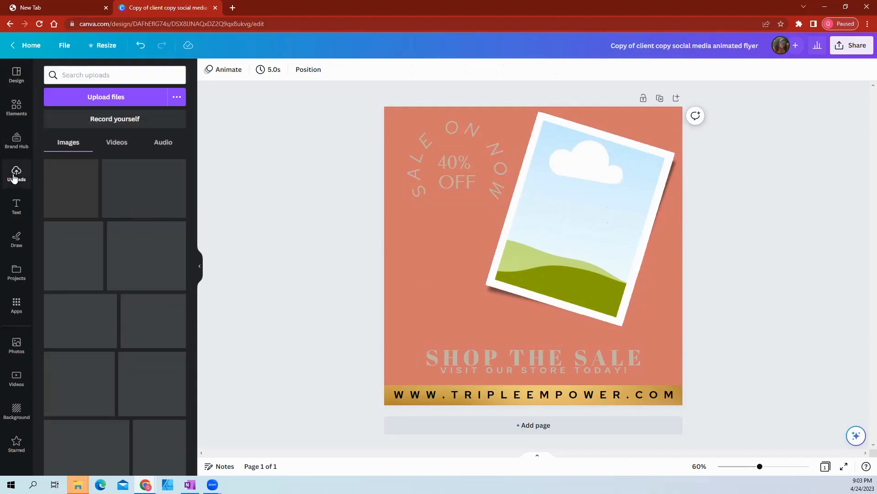
scroll(156, 282, down, 15)
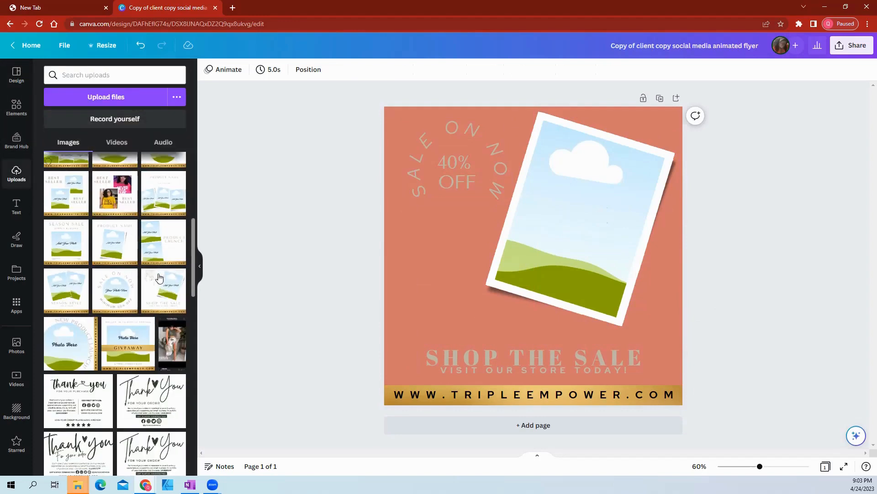
scroll(156, 282, down, 15)
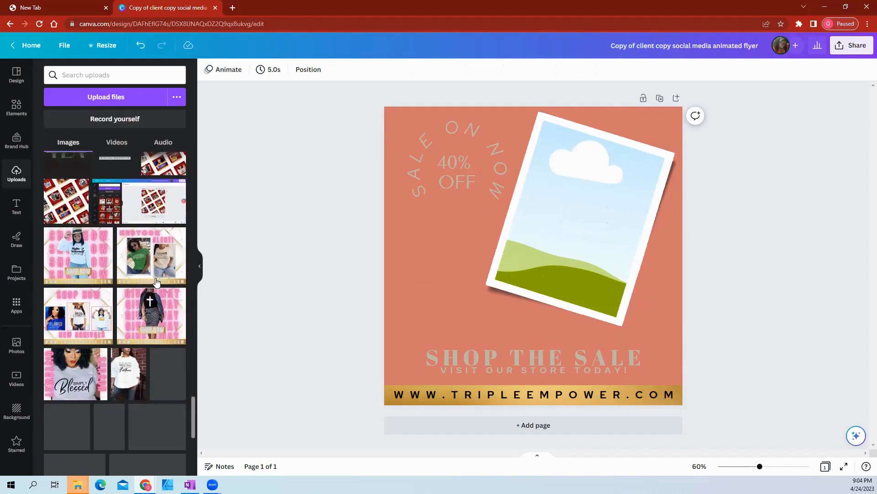
scroll(155, 282, down, 15)
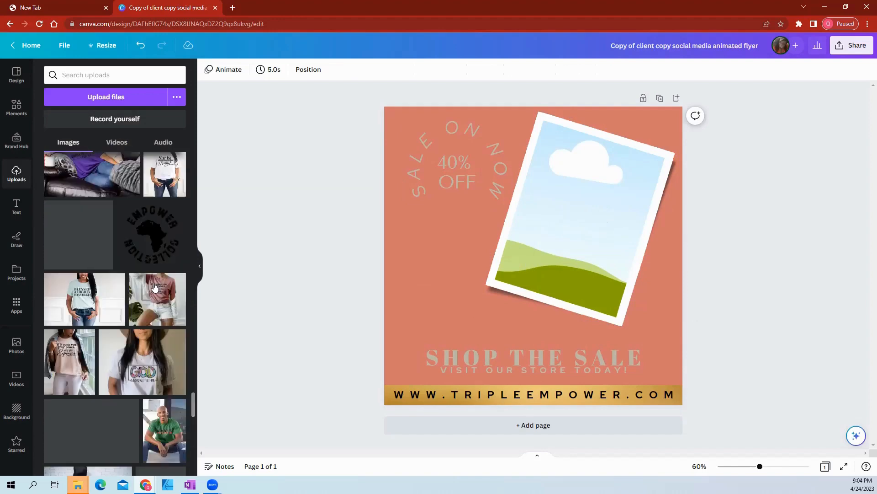
scroll(155, 289, down, 15)
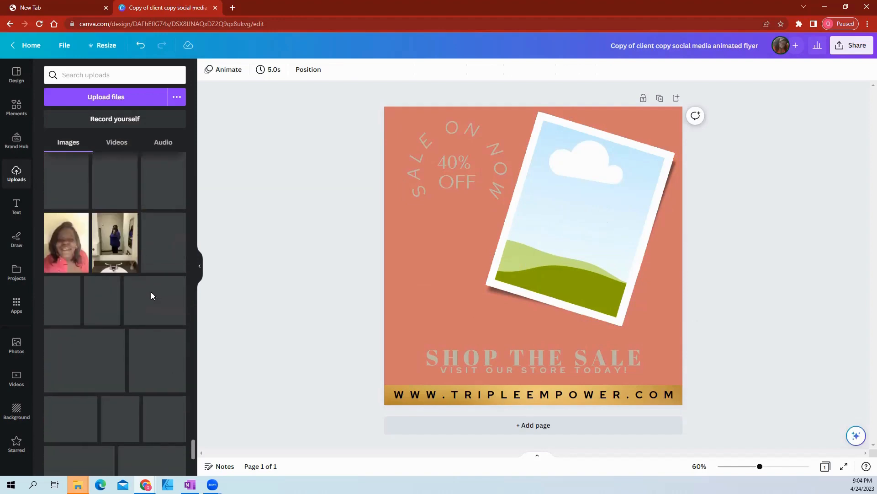
scroll(148, 307, down, 15)
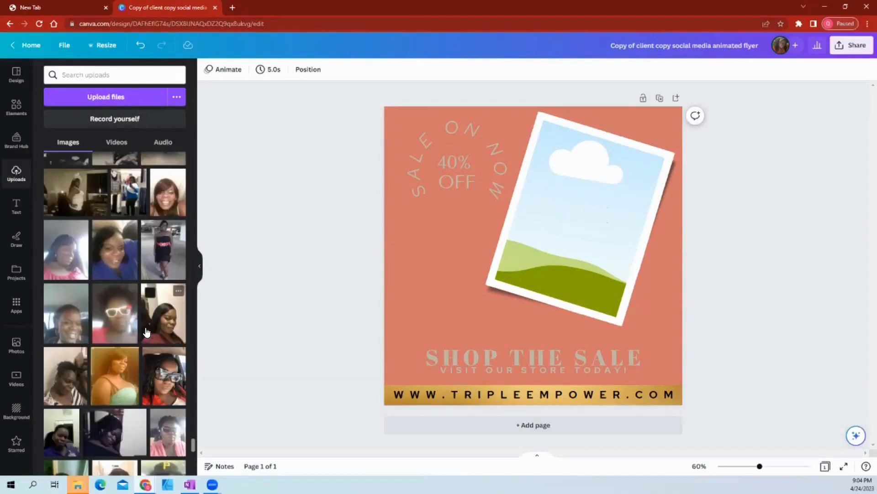
scroll(145, 331, down, 5)
scroll(146, 331, down, 10)
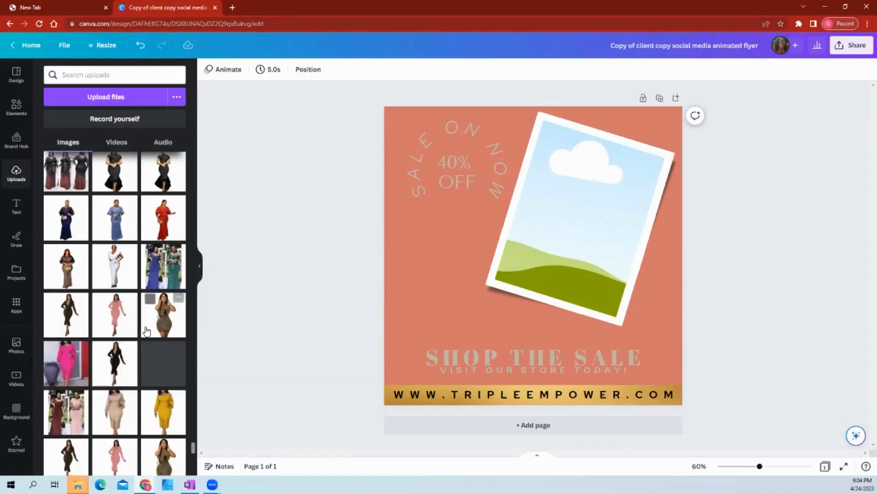
scroll(146, 331, down, 2)
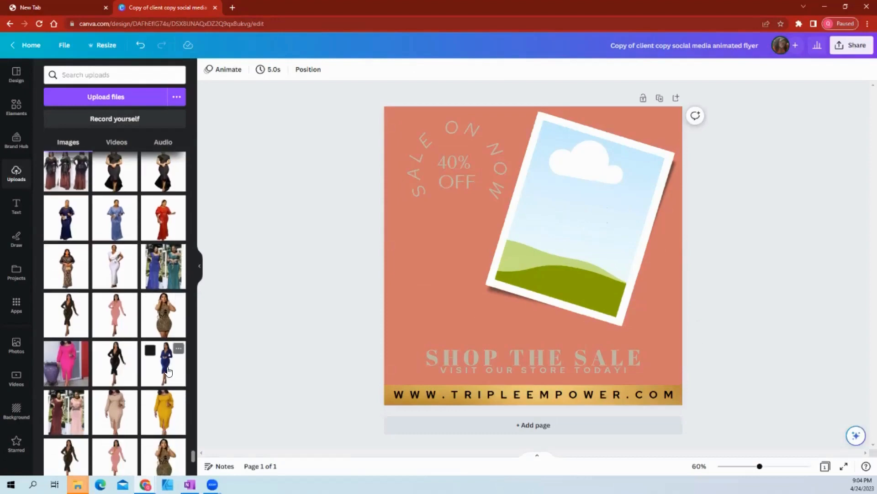
scroll(167, 371, down, 2)
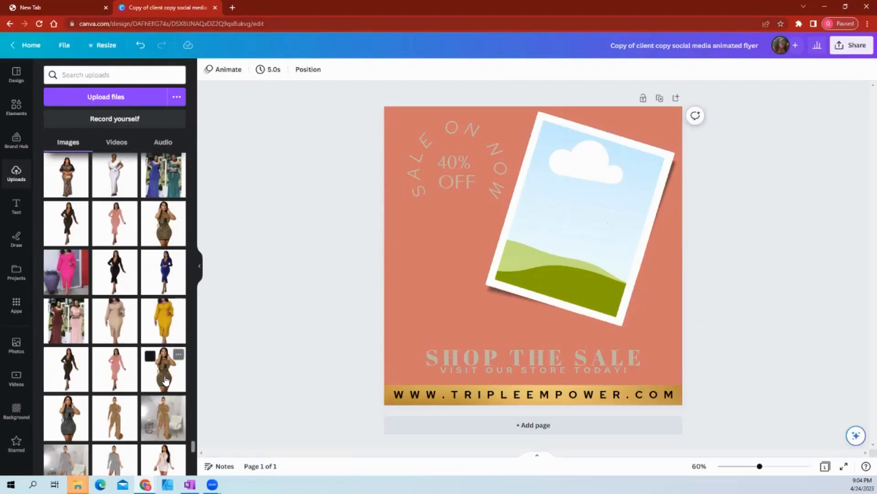
drag(166, 379, 587, 232)
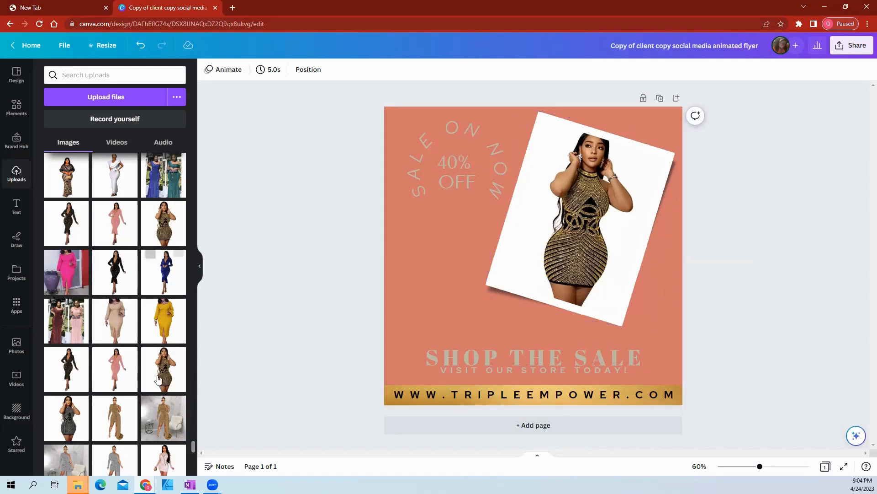
drag(152, 422, 599, 216)
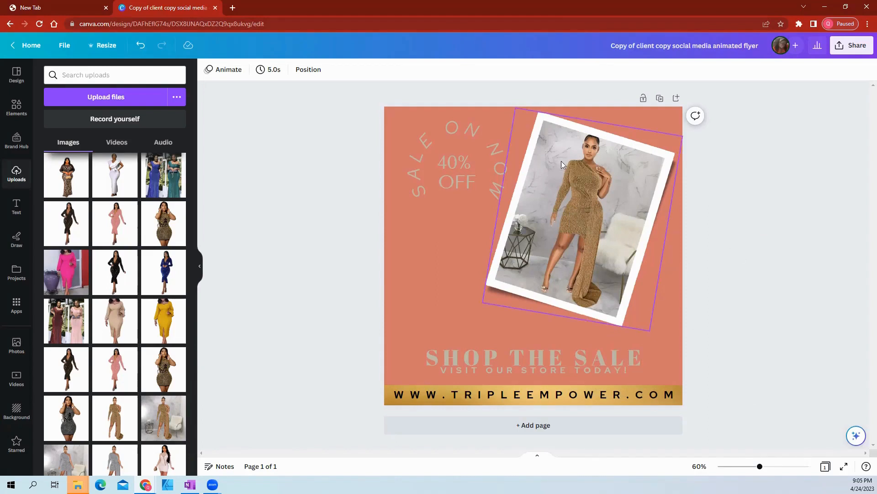
- Move the framed dress photo slightly down and enlarge it towards the flyer's lower-left area
click(604, 219)
drag(603, 221, 599, 240)
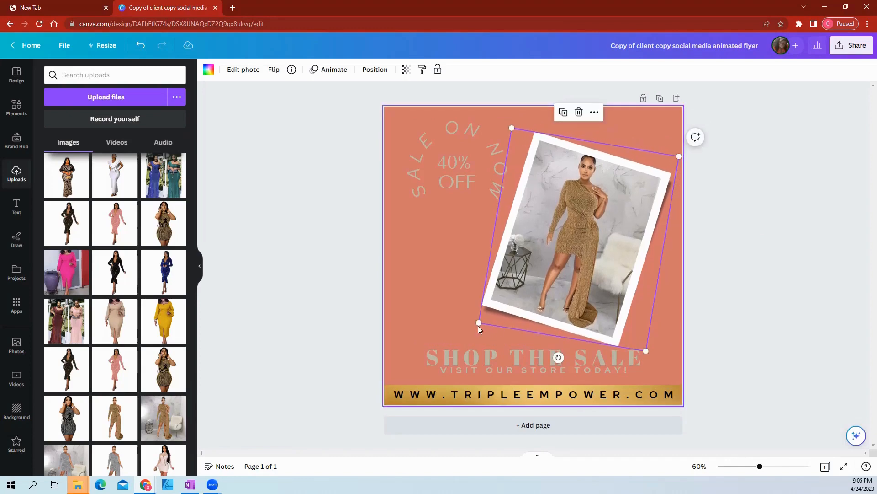
drag(477, 322, 428, 336)
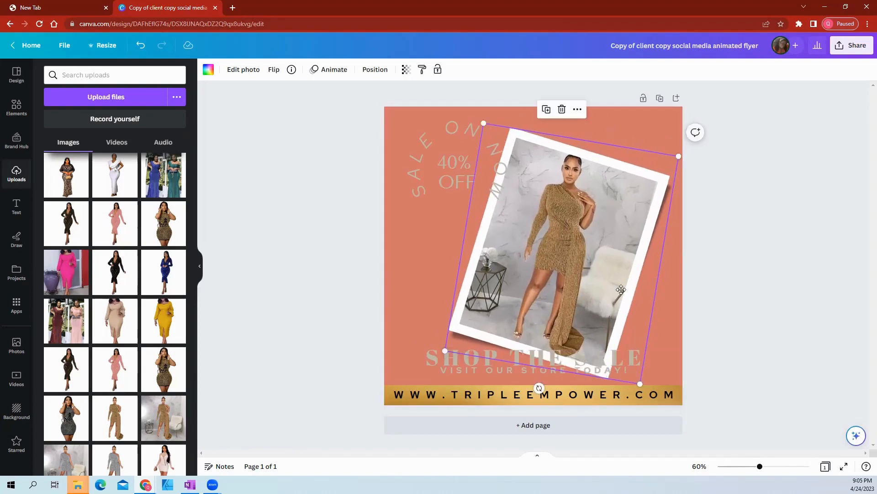
- Move the framed dress photo slightly up and rotate it counterclockwise to a gentler tilt, keeping it centre-right on the flyer
mouse_move(626, 287)
mouse_down()
mouse_move(628, 255)
mouse_move(626, 285)
mouse_up()
click(780, 269)
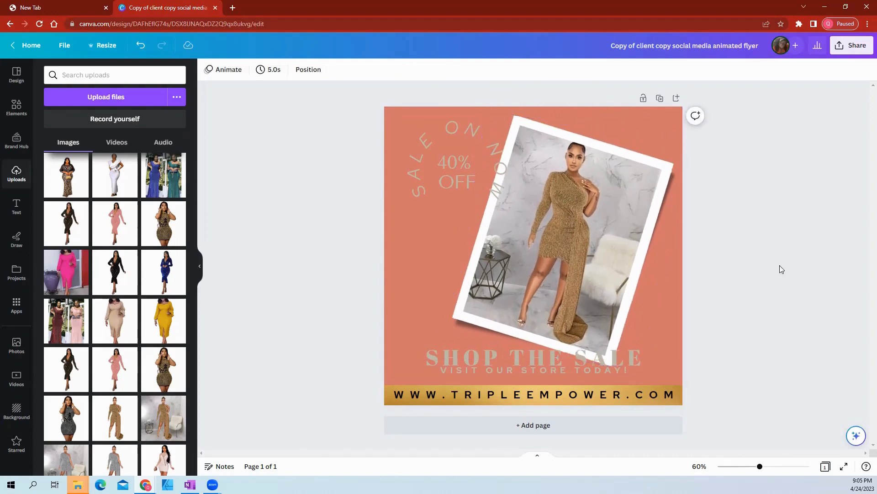
click(562, 265)
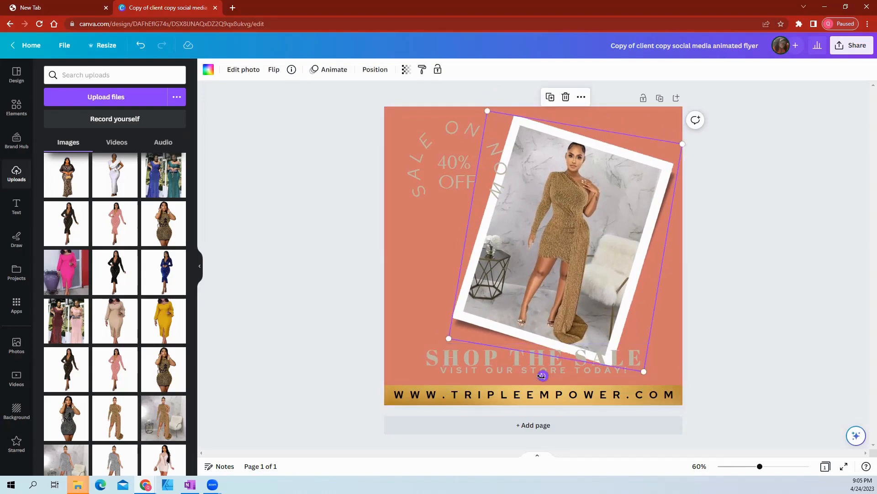
drag(542, 375, 471, 179)
drag(453, 307, 581, 341)
click(667, 312)
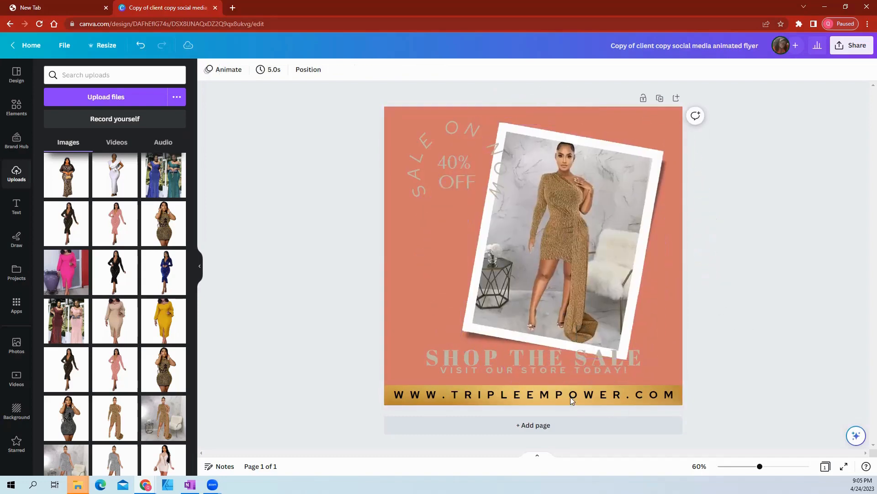
click(559, 325)
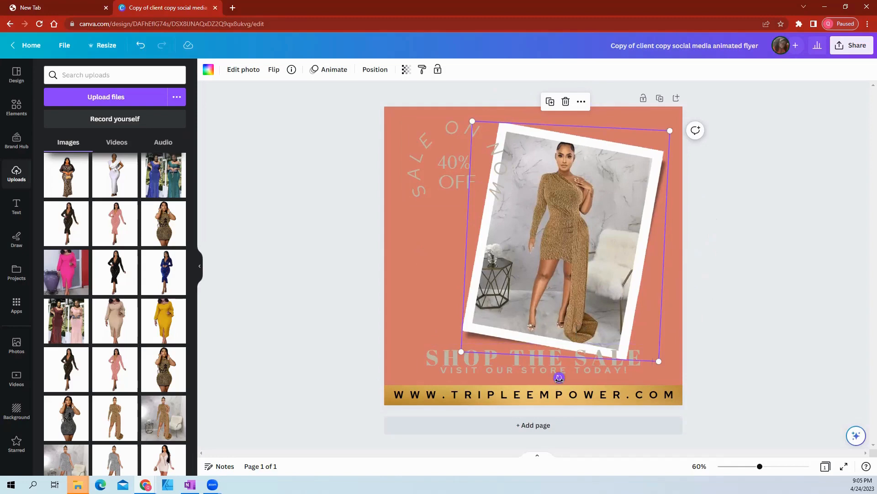
drag(558, 377, 565, 361)
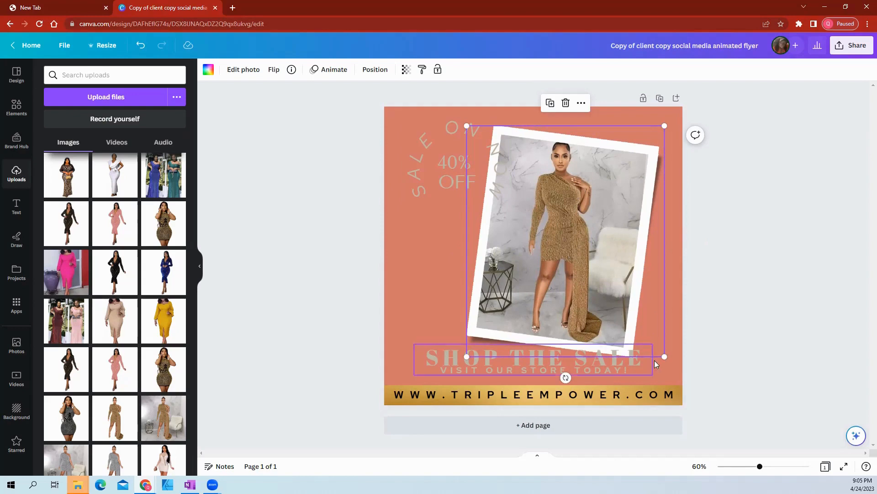
- Shrink the framed dress photo to about 678 × 789 and shift it right, clear of the sale text
drag(665, 358, 655, 342)
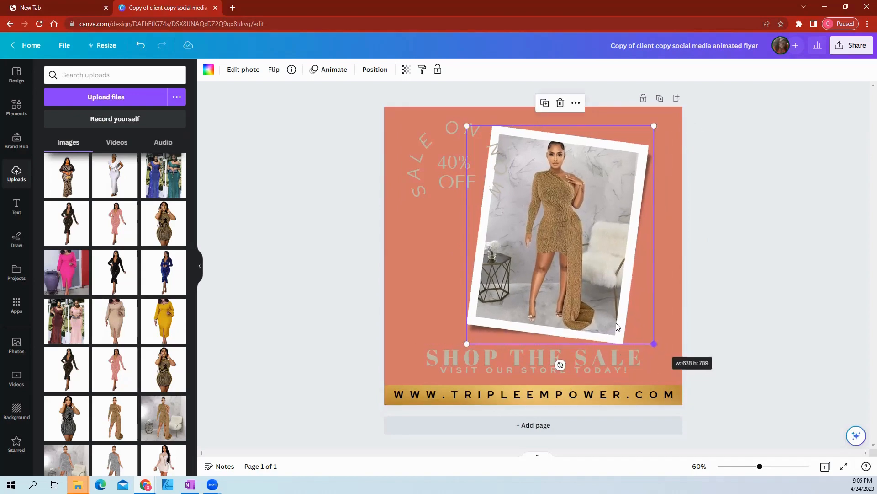
drag(565, 295, 589, 296)
click(764, 265)
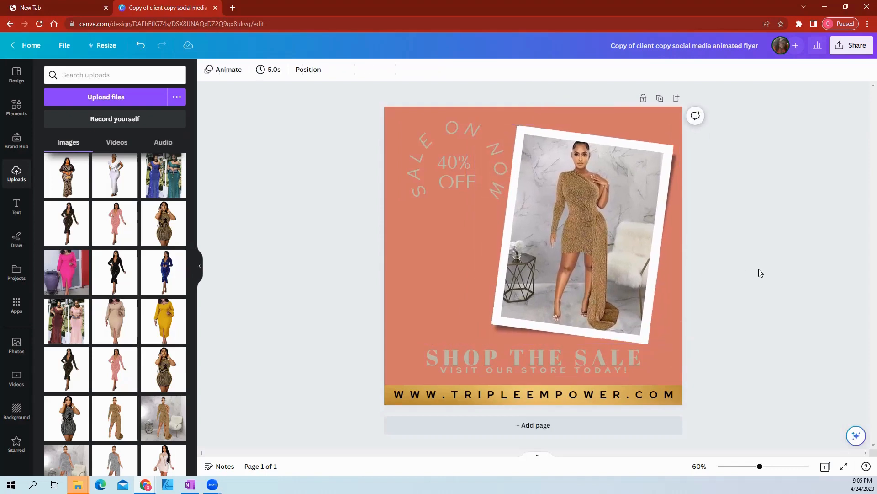
- Add the black-and-silver mini dress photo from the uploads and crop both its sides close to the model
click(581, 300)
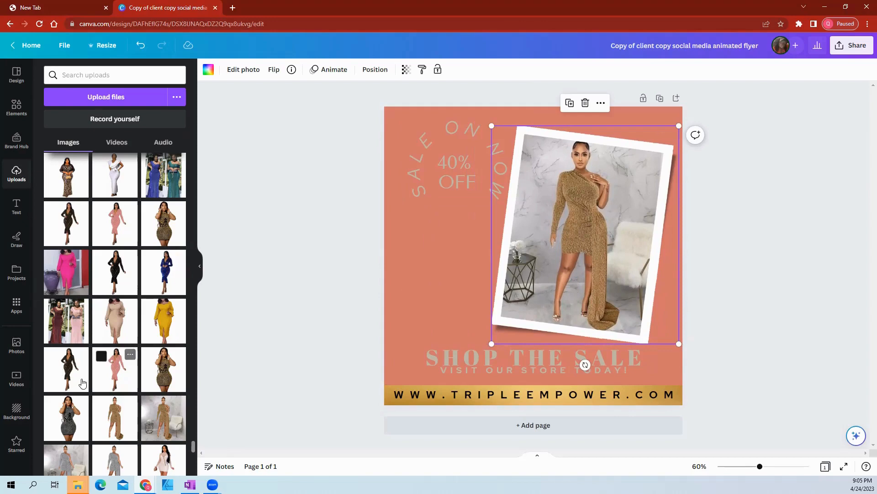
click(67, 426)
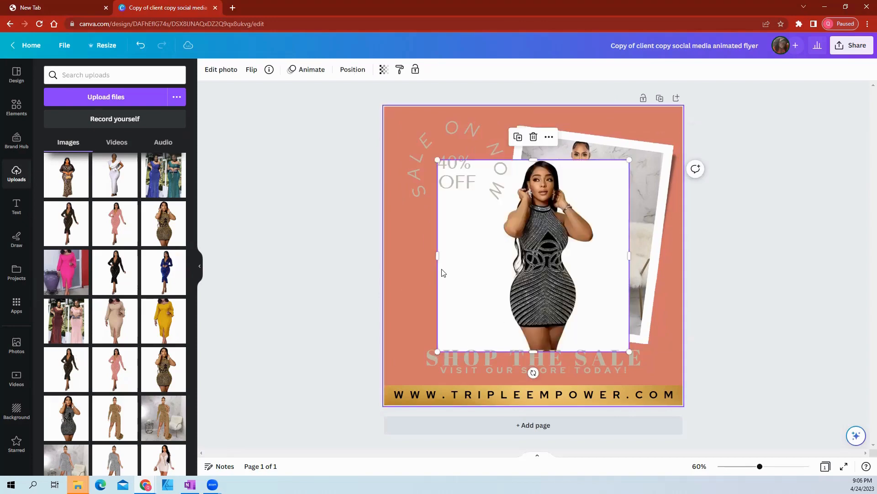
drag(437, 256, 501, 255)
drag(627, 257, 595, 258)
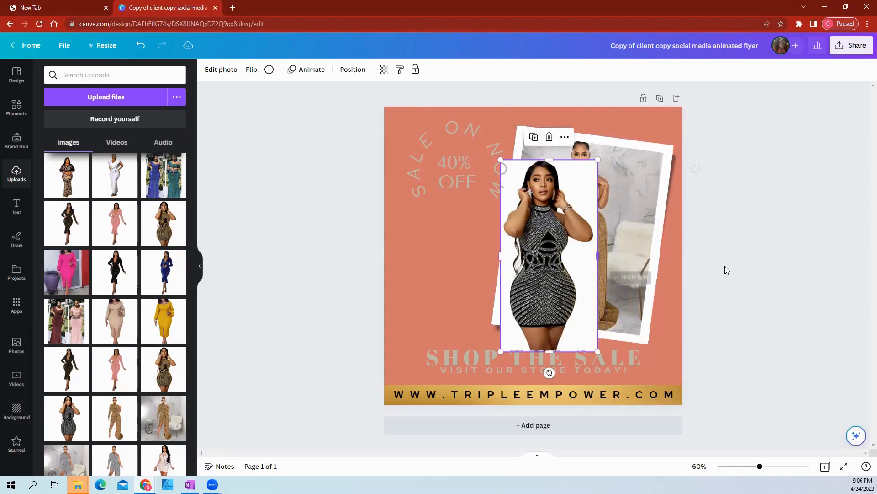
- Place the cropped mini dress photo beside the framed photo on the flyer's left, and scale down both it and the circular sale text
drag(520, 296, 431, 291)
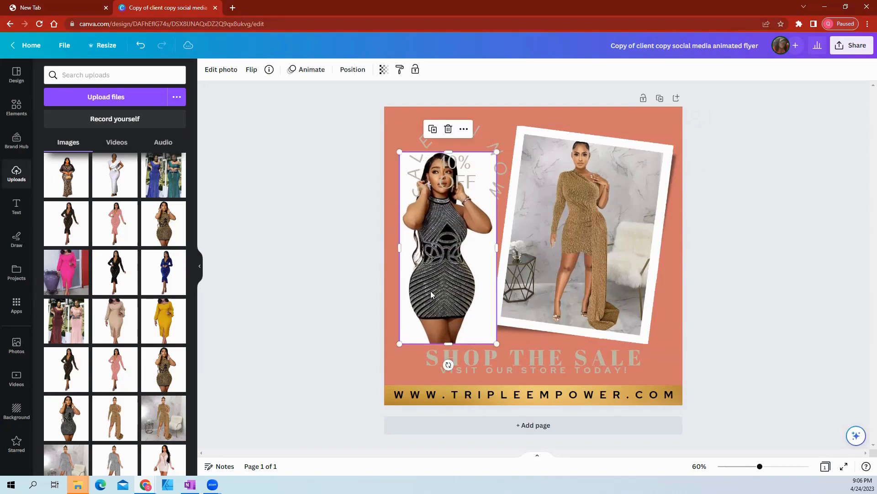
drag(496, 152, 481, 185)
click(484, 181)
click(463, 253)
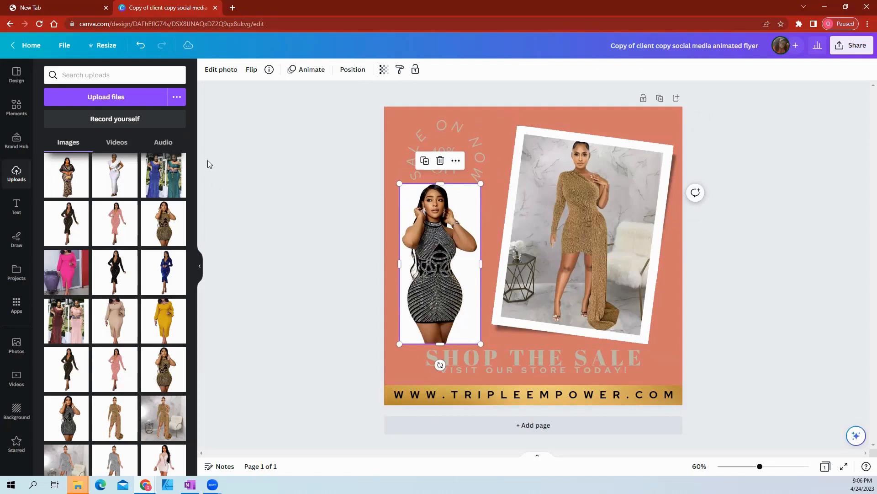
- Remove the white background from the black-and-silver mini dress photo with BG Remover
click(216, 78)
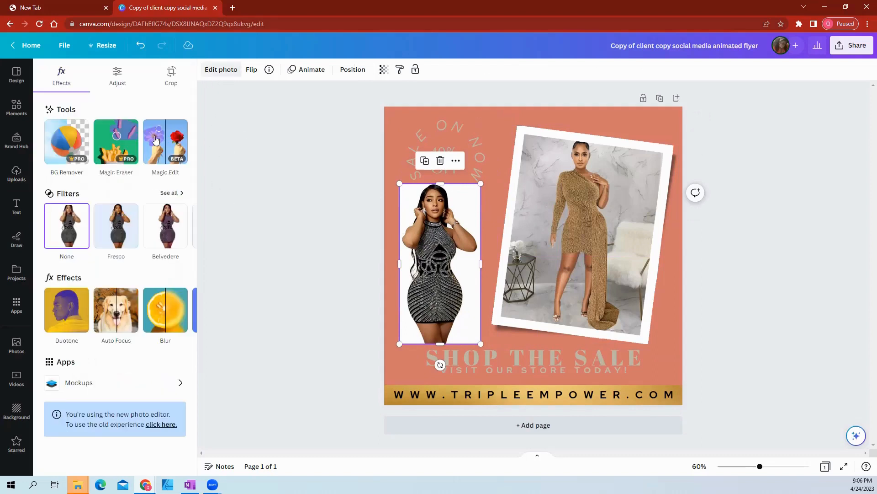
click(60, 151)
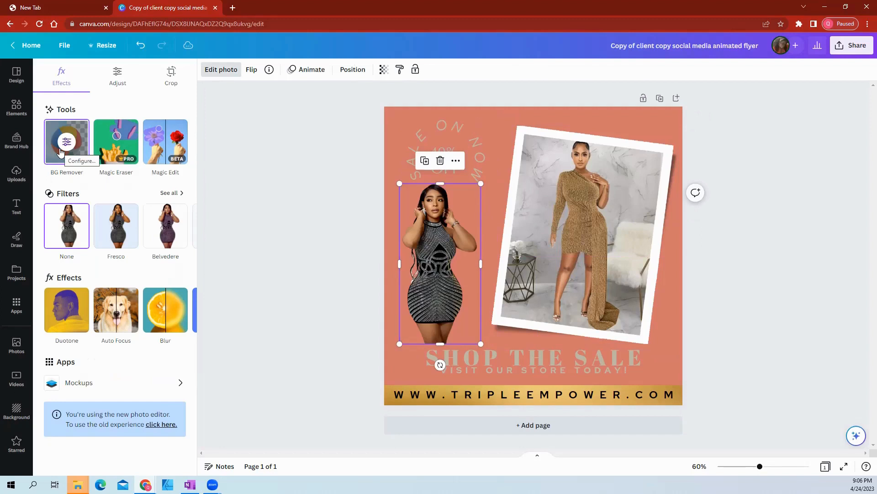
click(294, 255)
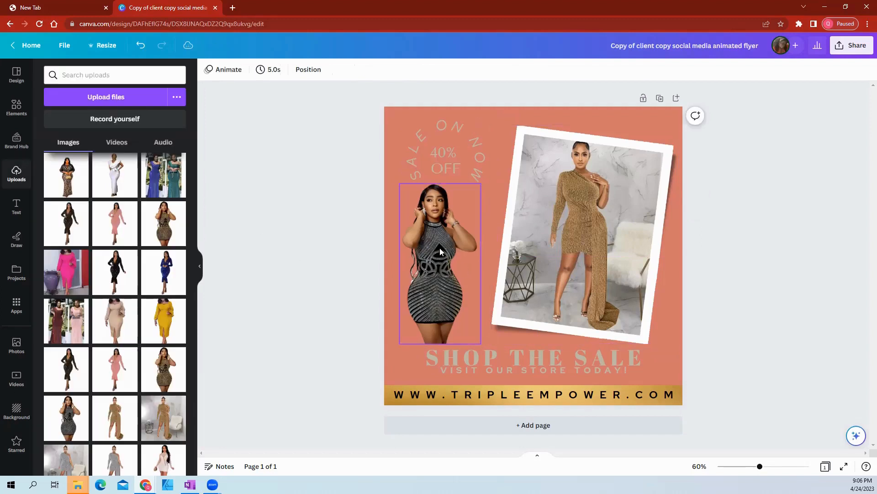
- Move the mini dress cutout down onto the gold website bar and enlarge it to reach just below the sale text
drag(439, 250, 440, 289)
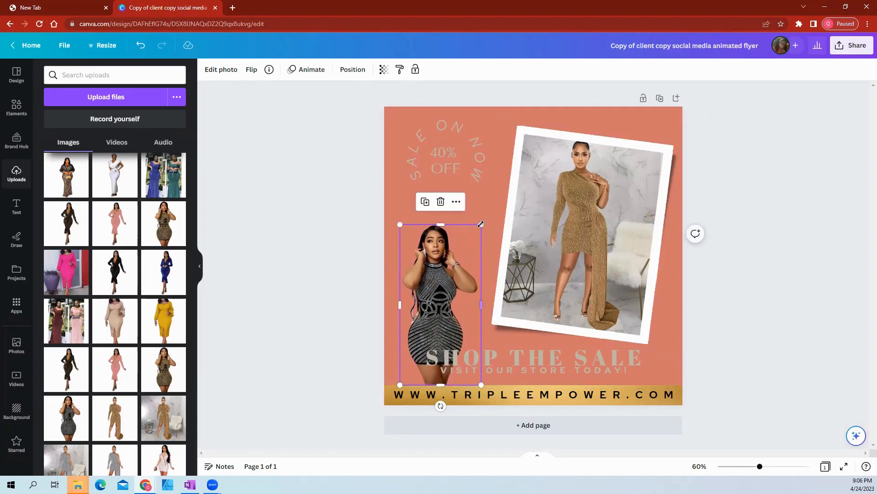
drag(481, 224, 543, 187)
click(253, 267)
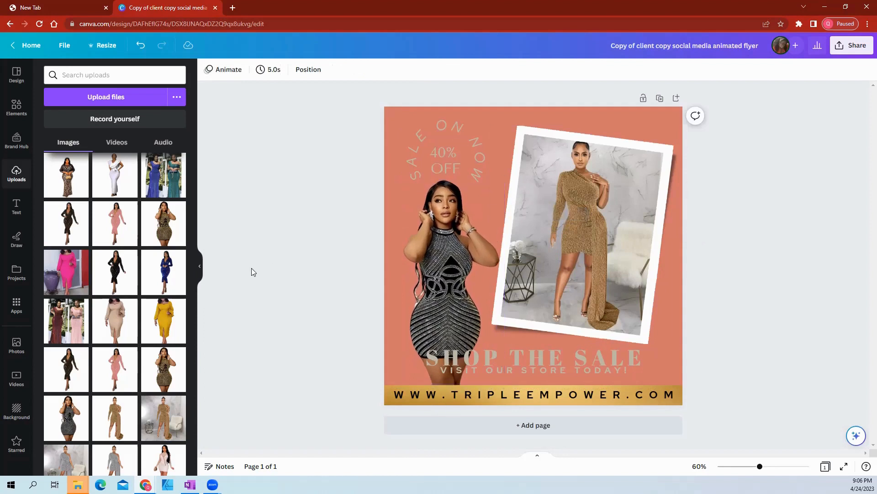
- Fade the mini dress cutout into the coral background by lowering its transparency setting to roughly half
click(453, 256)
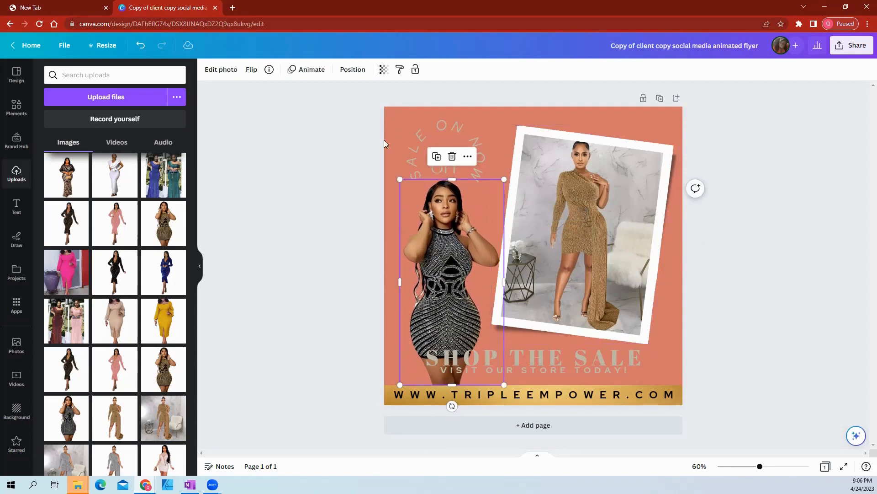
click(384, 70)
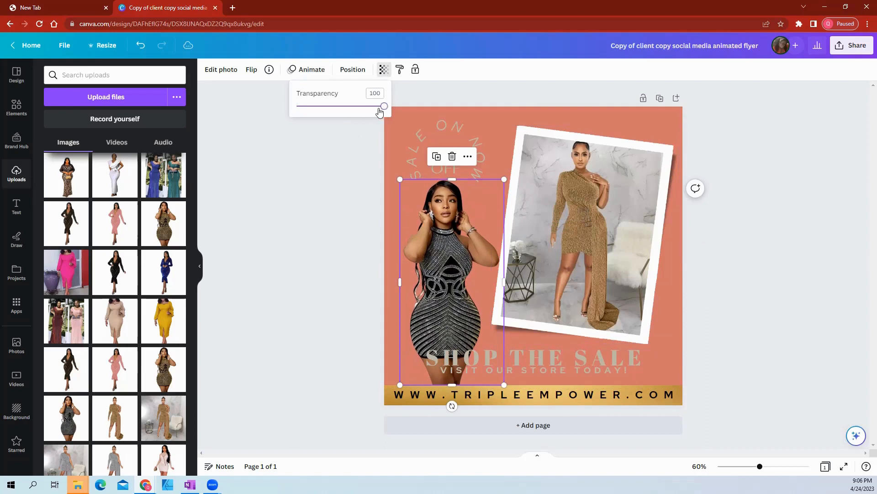
drag(383, 109, 336, 127)
click(337, 207)
click(336, 208)
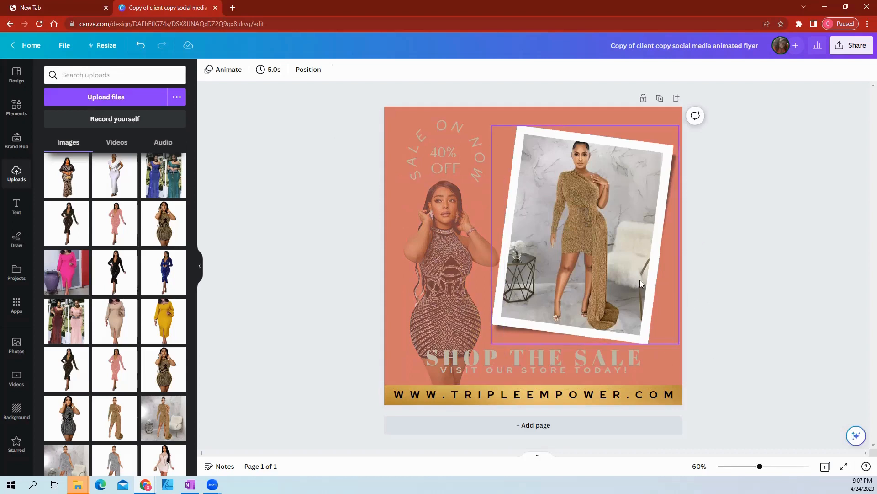
- Review the file types offered for downloading the flyer, including PNG, MP4 Video and GIF, without downloading it
click(851, 45)
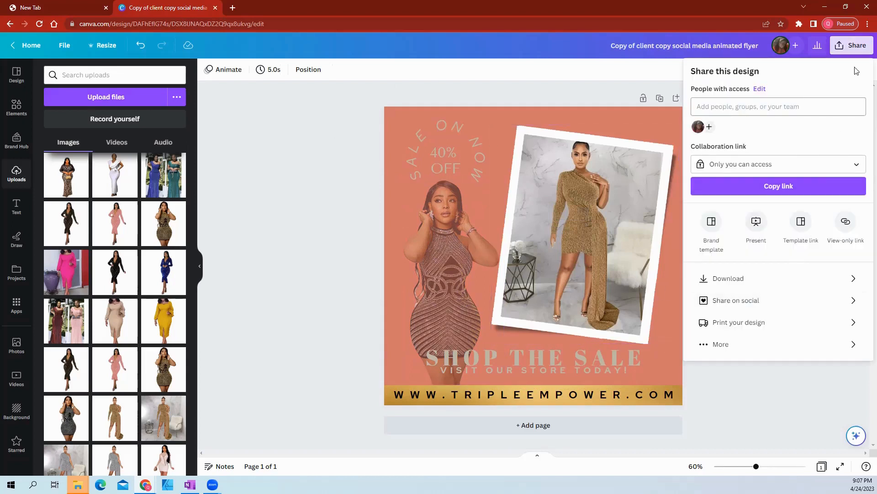
click(856, 48)
click(856, 46)
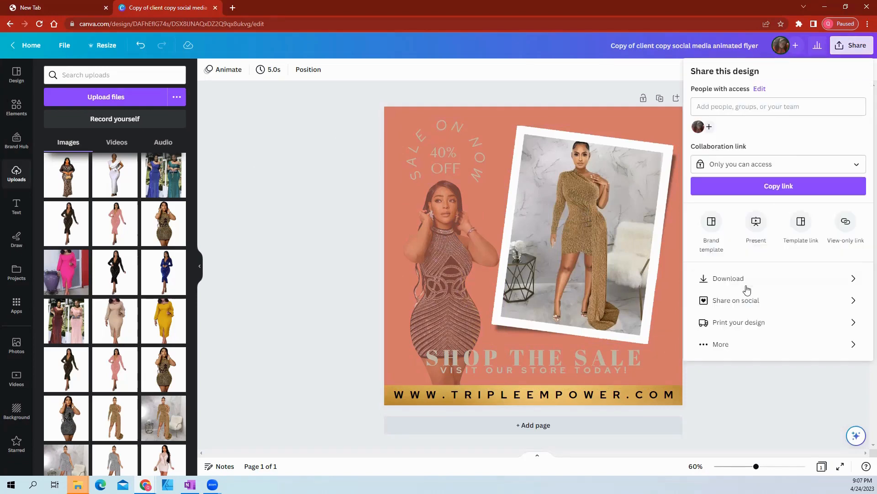
click(747, 286)
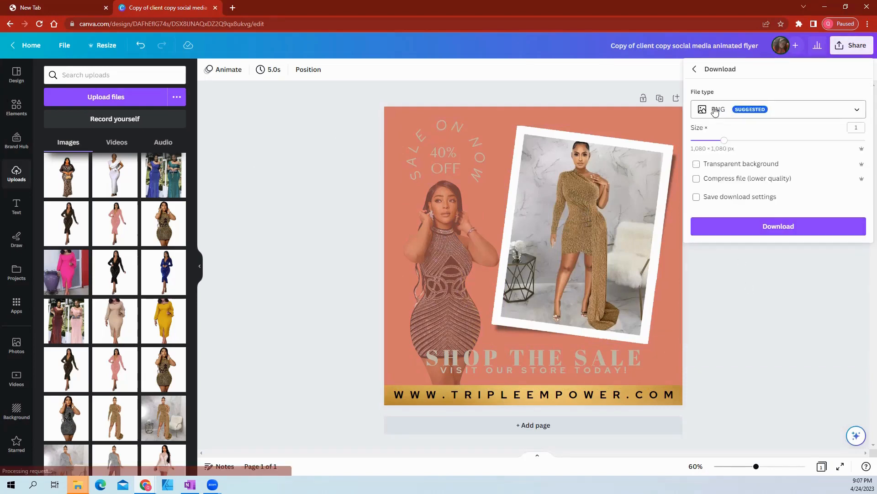
click(780, 114)
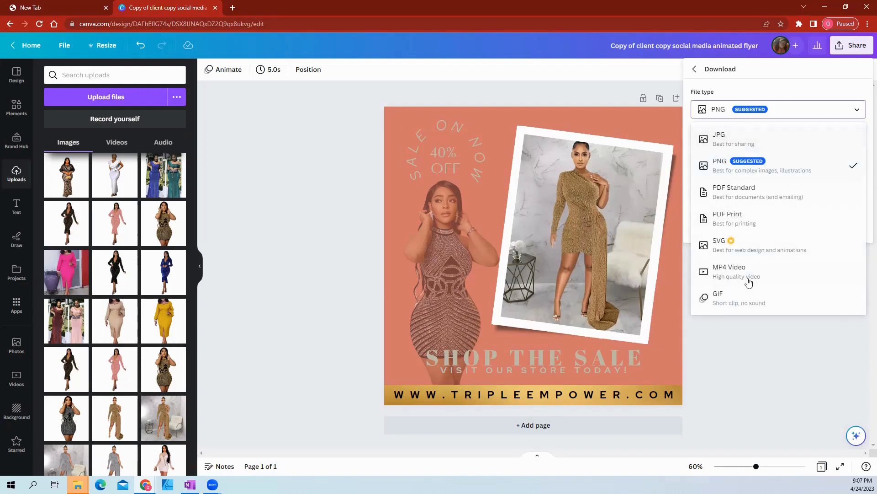
click(767, 392)
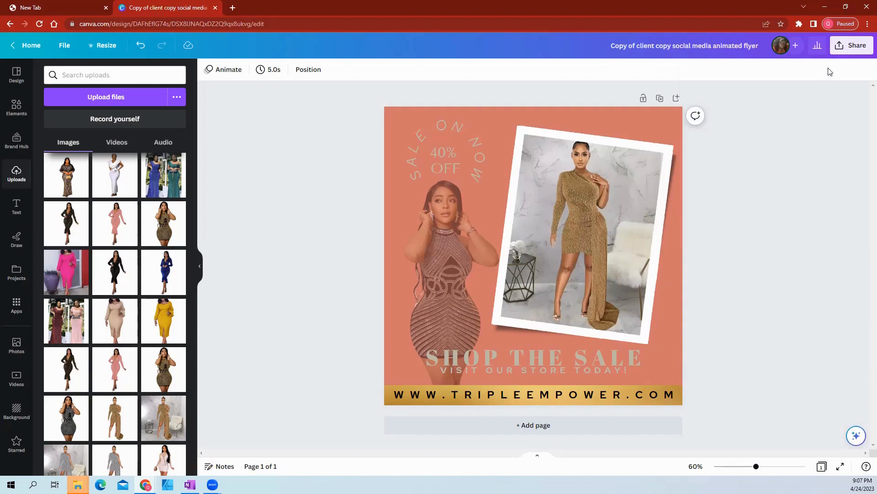
- Review the social platforms the flyer can be shared to and the calendar for scheduling a post, without publishing
click(851, 45)
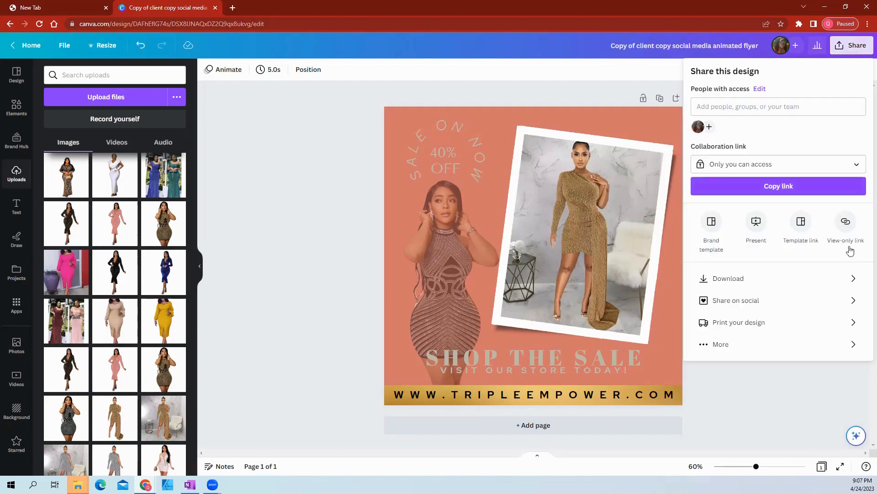
click(759, 302)
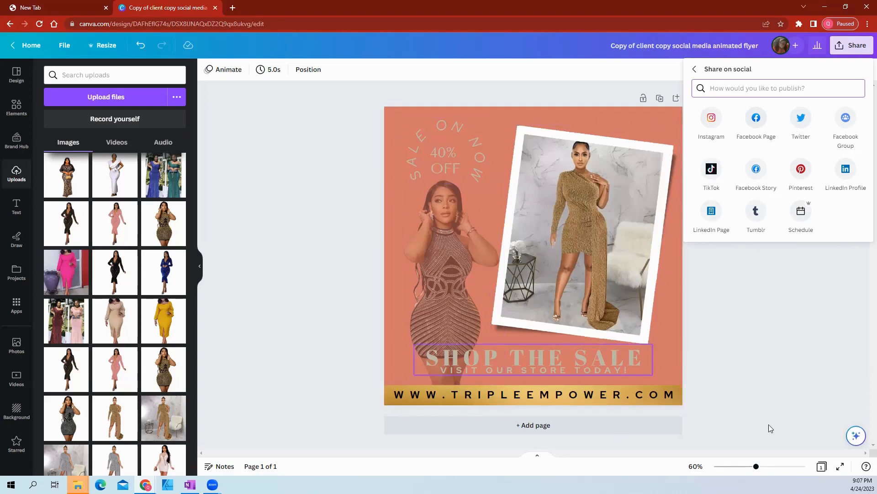
click(807, 216)
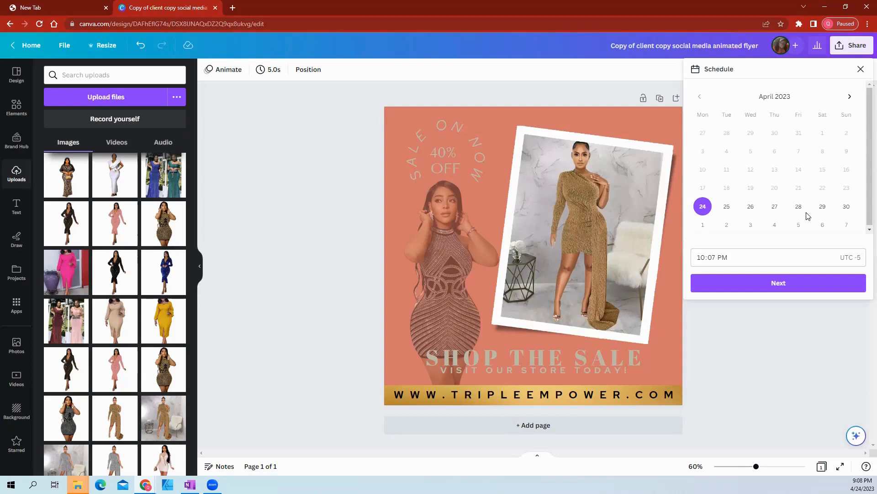
click(756, 421)
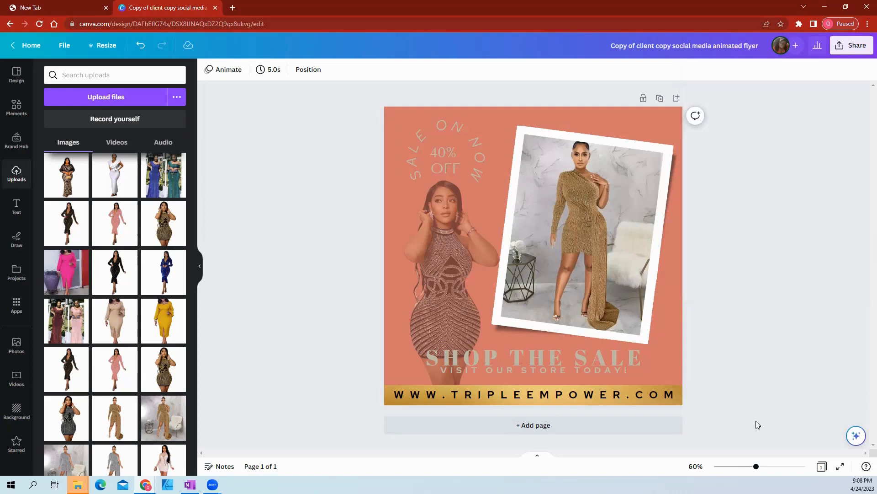